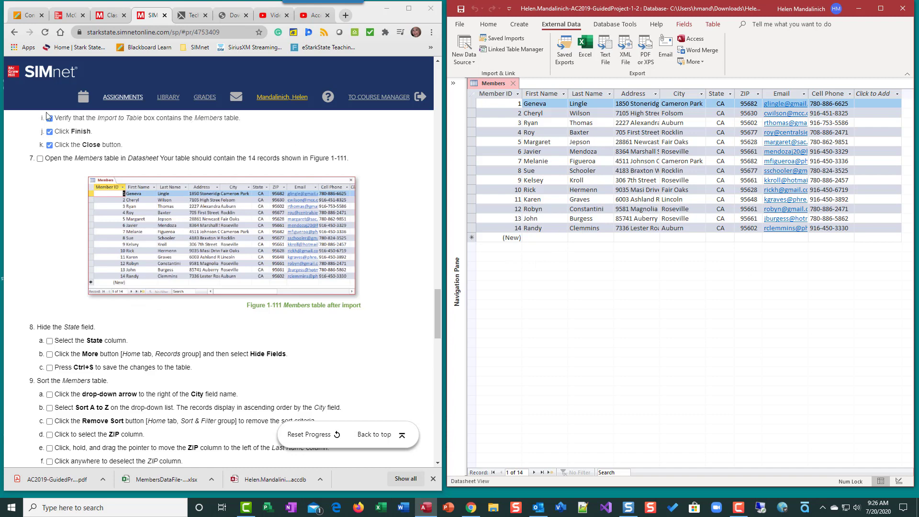
- Check off instruction 7 in the SIMnet checklist and hide the State field in the Access Members table
{"action": "left_click", "coordinate": [40, 159]}
{"action": "scroll", "coordinate": [86, 228], "scroll_direction": "down", "scroll_amount": 4}
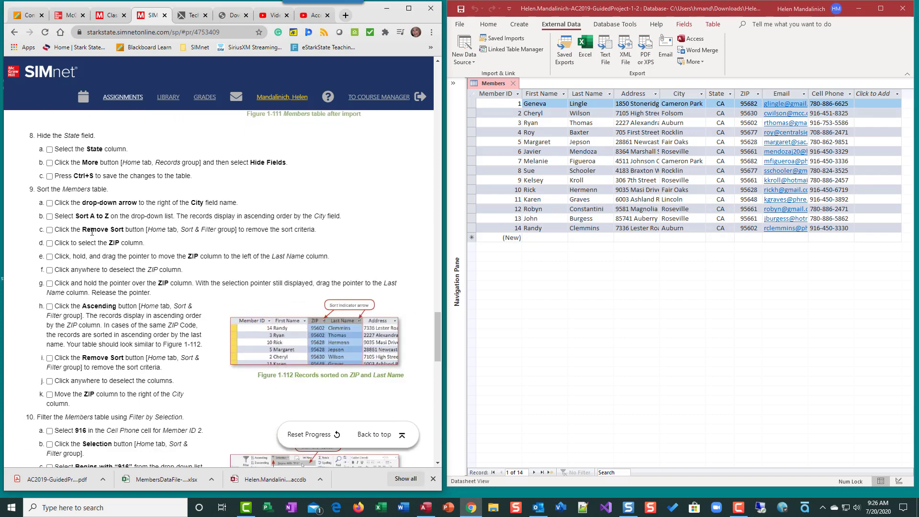
{"action": "left_click", "coordinate": [718, 94]}
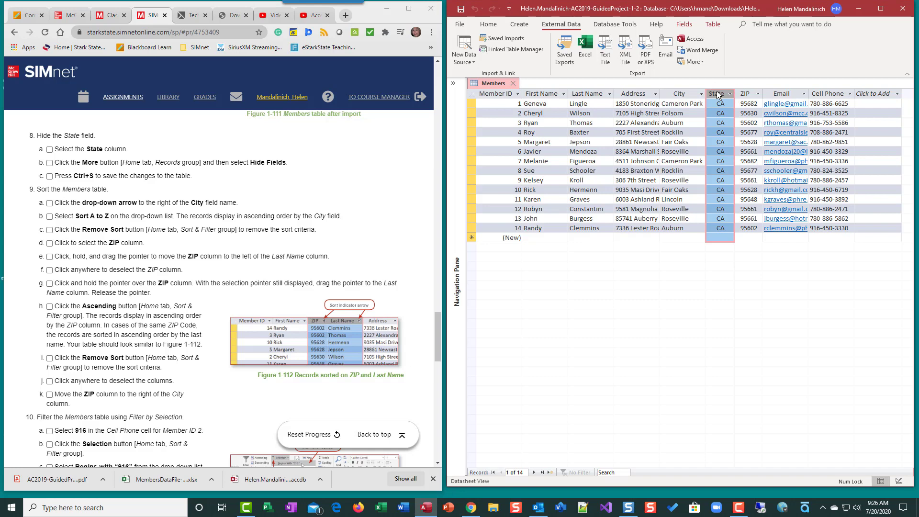
{"action": "left_click", "coordinate": [487, 24]}
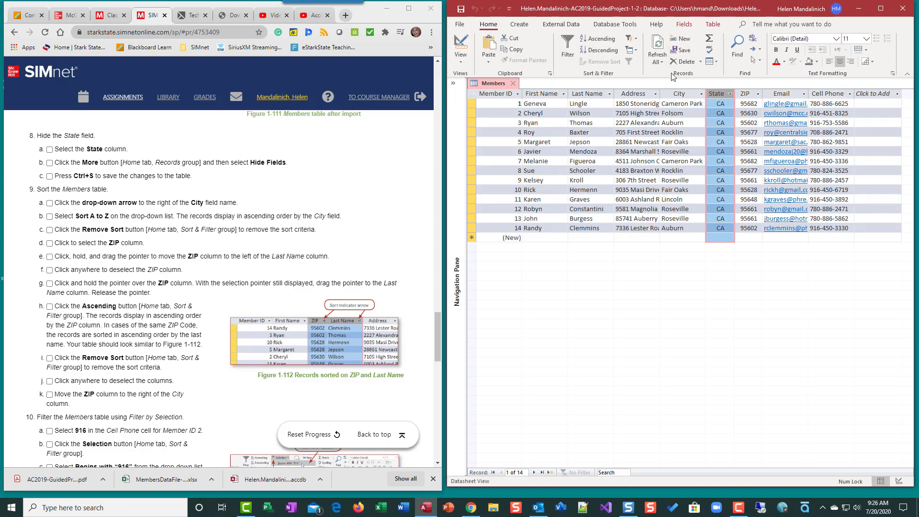
{"action": "left_click", "coordinate": [716, 64]}
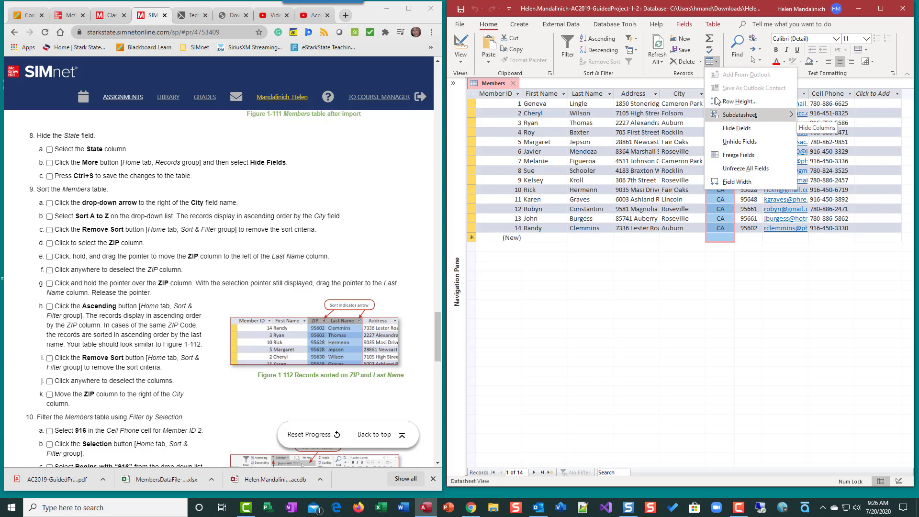
{"action": "left_click", "coordinate": [737, 128]}
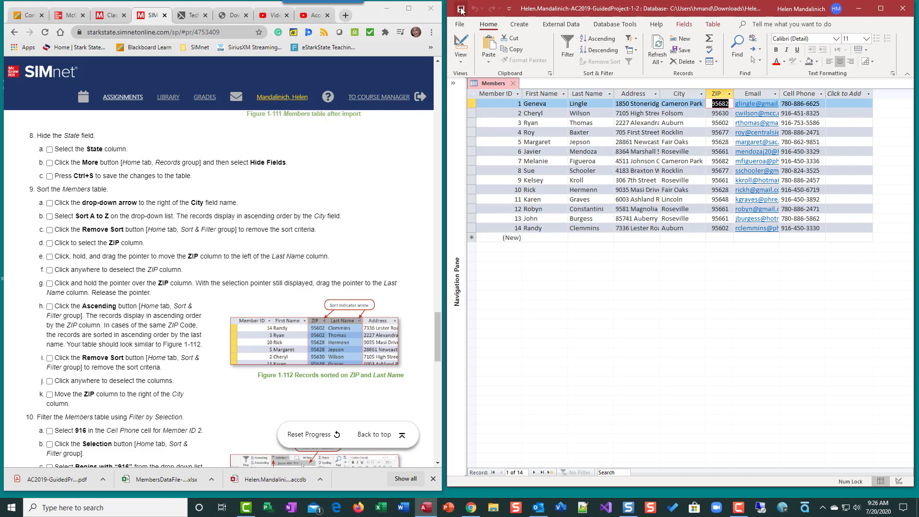
- Check off instructions 8a, 8b and 8c in the SIMnet checklist
{"action": "left_click", "coordinate": [49, 149]}
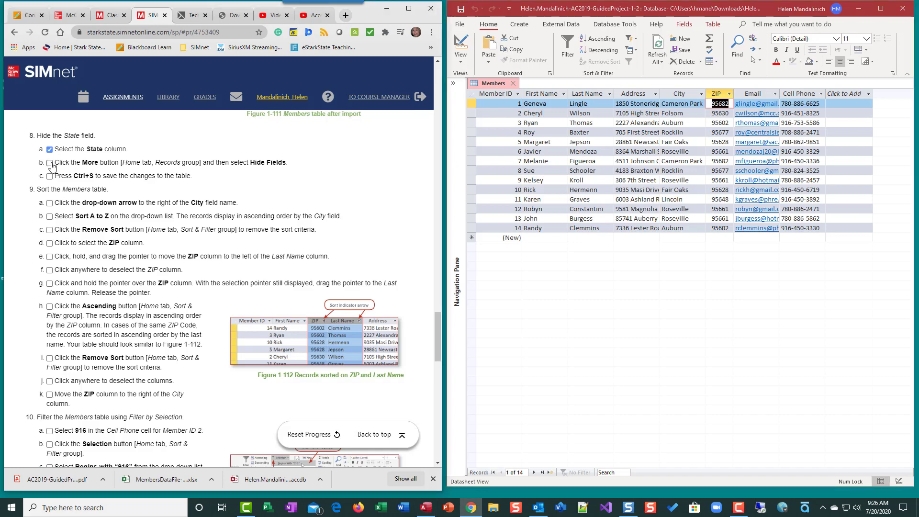
{"action": "left_click", "coordinate": [49, 163]}
{"action": "left_click", "coordinate": [49, 176]}
{"action": "scroll", "coordinate": [51, 179], "scroll_direction": "down", "scroll_amount": 1}
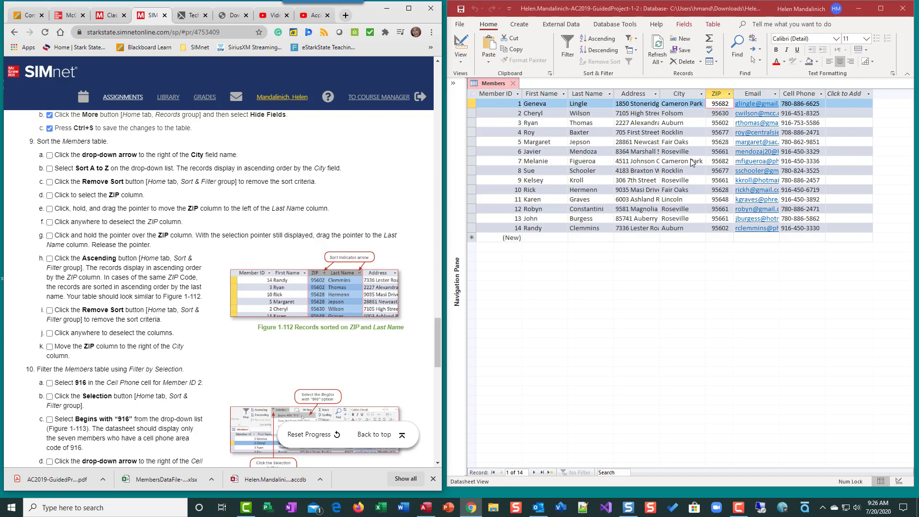
- In the Access Members table, sort the records by City from A to Z, and remove the sort
{"action": "left_click", "coordinate": [701, 94]}
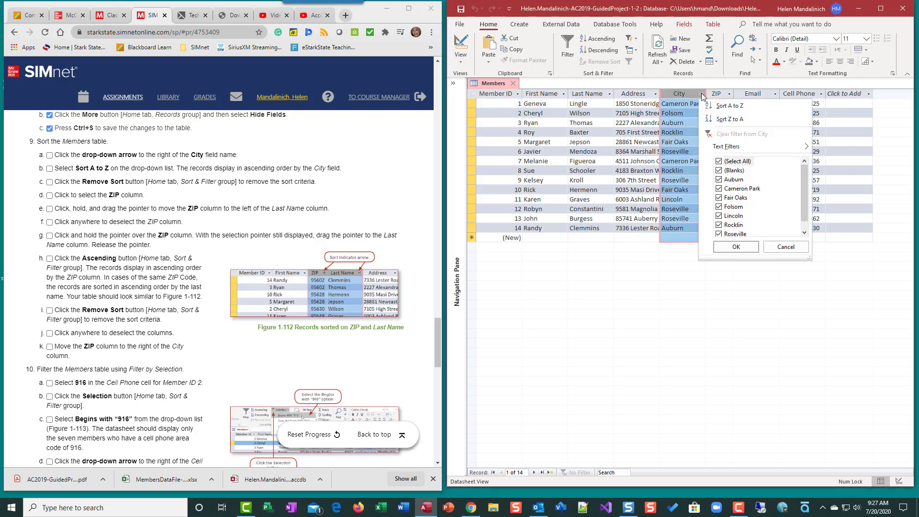
{"action": "left_click", "coordinate": [725, 106]}
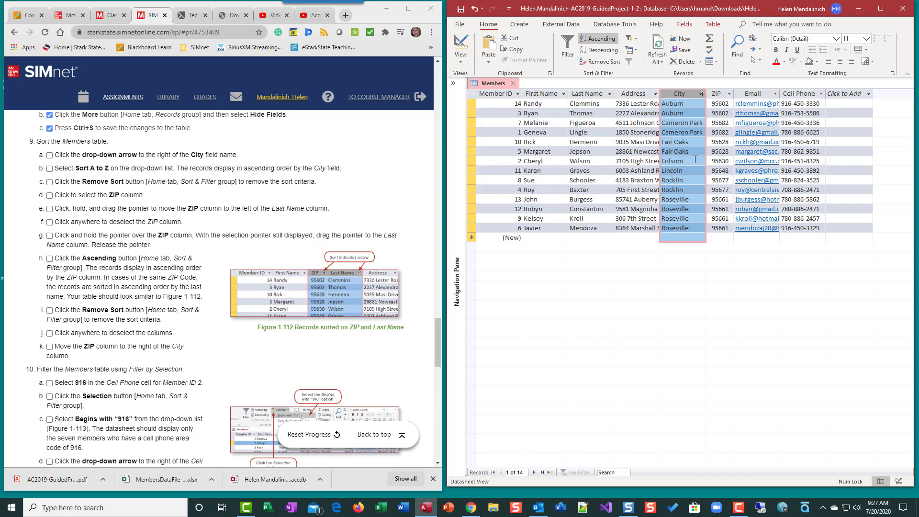
{"action": "left_click", "coordinate": [701, 94]}
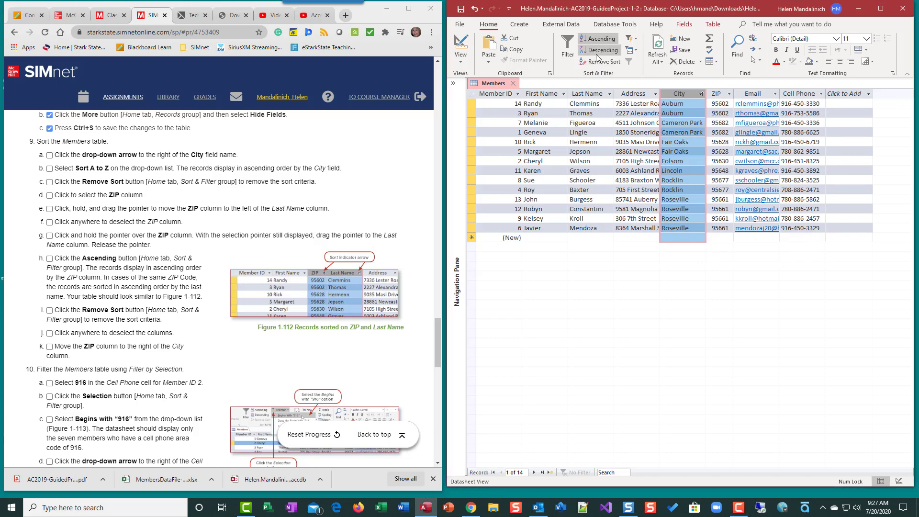
{"action": "left_click", "coordinate": [602, 62]}
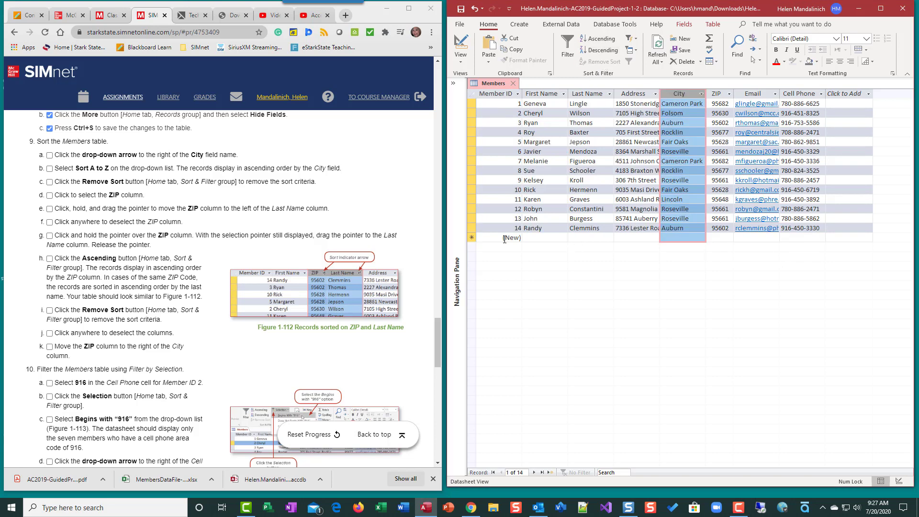
- Check off instructions 9a through 9d in the SIMnet checklist
{"action": "left_click", "coordinate": [49, 155]}
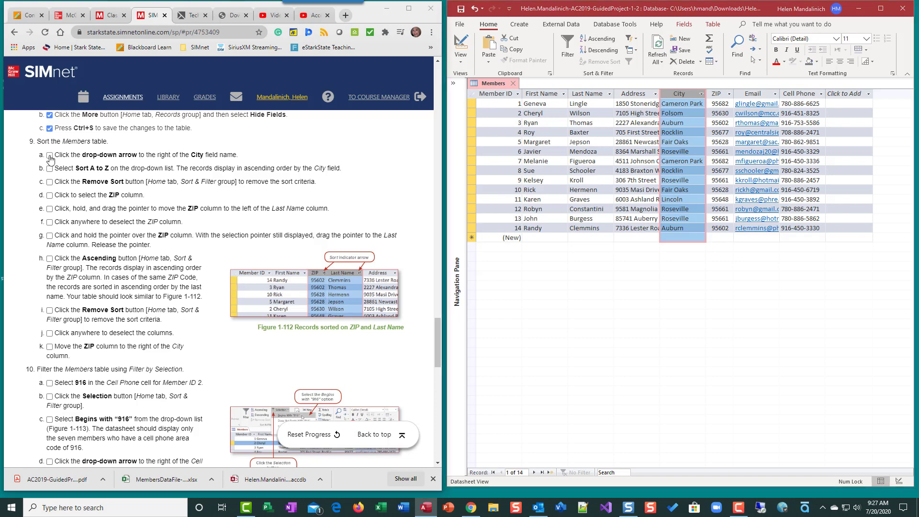
{"action": "left_click", "coordinate": [49, 168]}
{"action": "left_click", "coordinate": [49, 182]}
{"action": "left_click", "coordinate": [49, 196]}
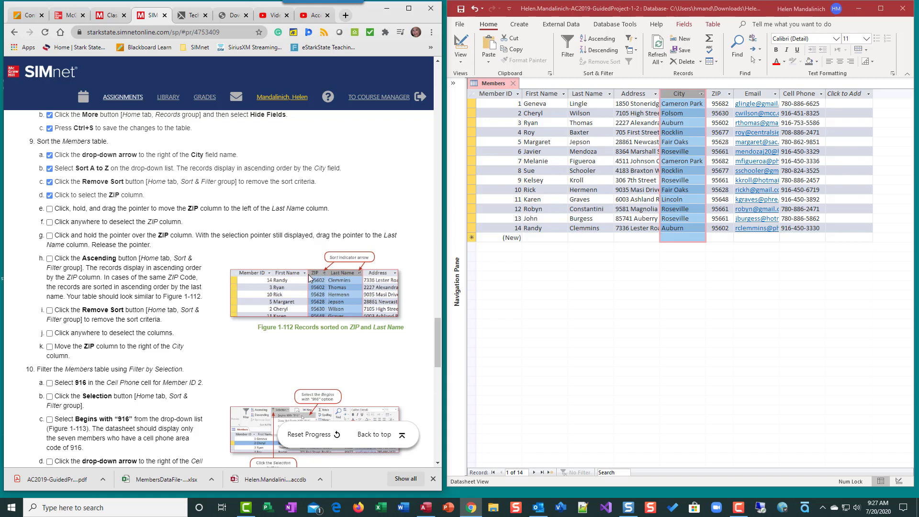
- Move the ZIP column to between First Name and Last Name in the Access Members table
{"action": "left_click", "coordinate": [720, 95]}
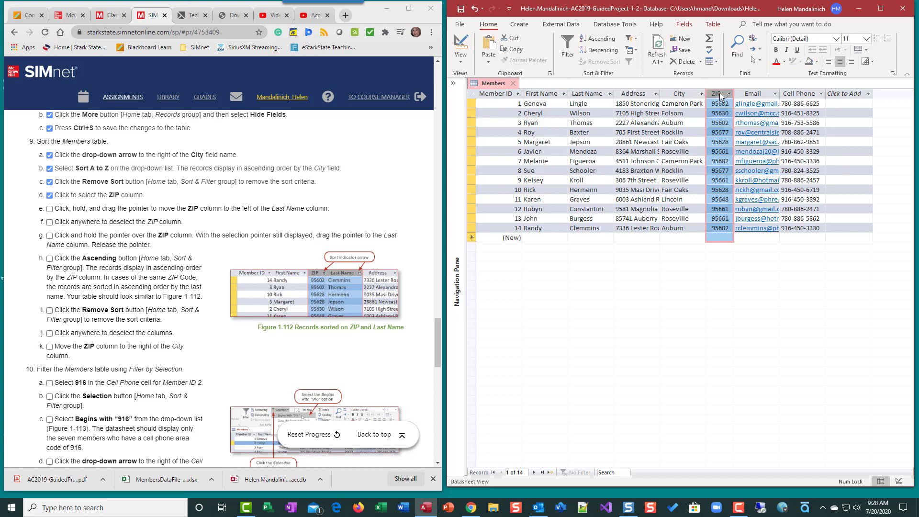
{"action": "left_click_drag", "start_coordinate": [721, 96], "coordinate": [721, 96]}
{"action": "left_click", "coordinate": [770, 102]}
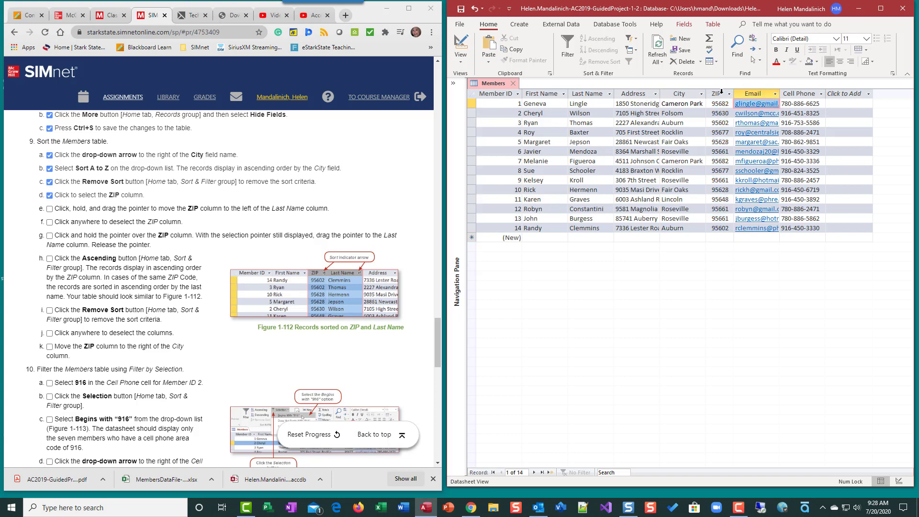
{"action": "left_click", "coordinate": [721, 95]}
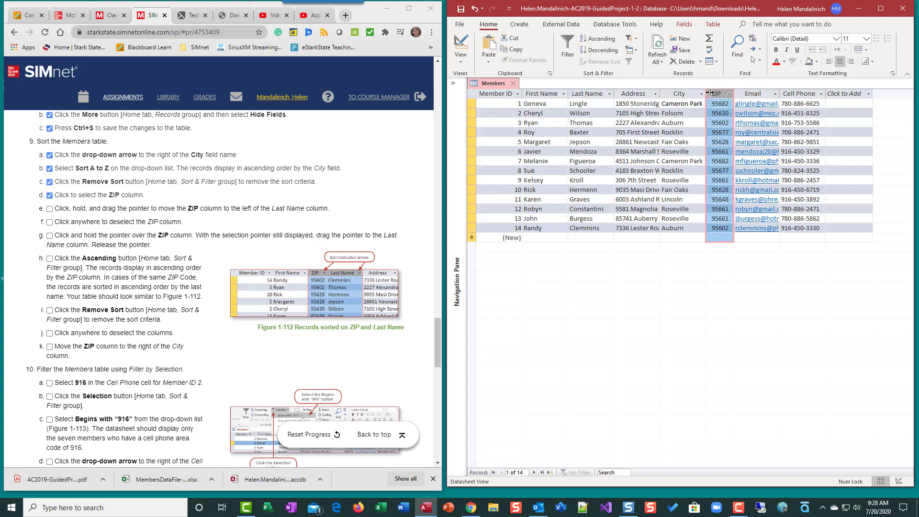
{"action": "left_click_drag", "start_coordinate": [717, 96], "coordinate": [607, 96]}
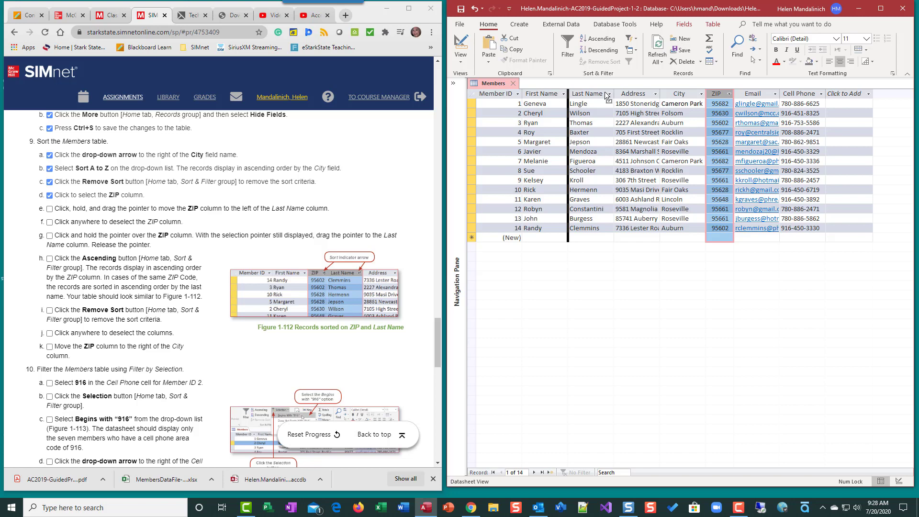
{"action": "left_click_drag", "start_coordinate": [607, 96], "coordinate": [607, 95]}
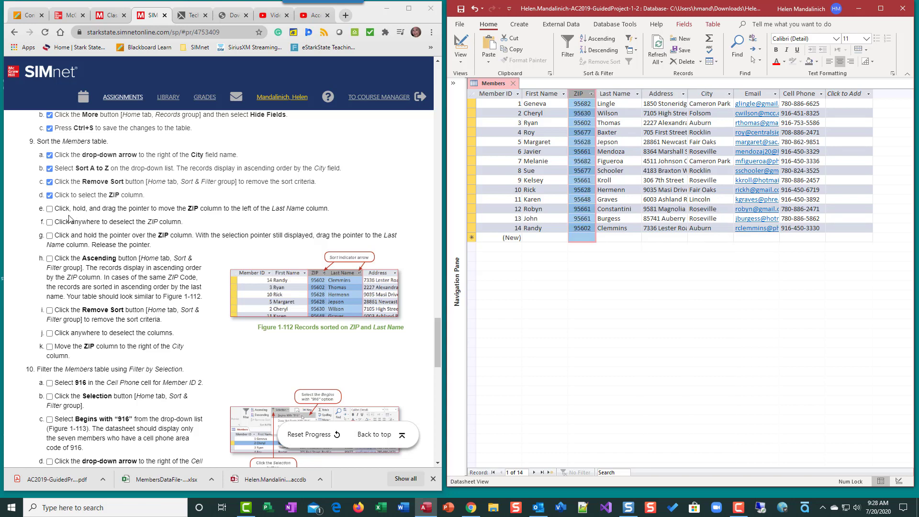
- Check off instructions 9e and 9f in the SIMnet checklist and deselect the ZIP column in the Access table
{"action": "left_click", "coordinate": [49, 209]}
{"action": "left_click", "coordinate": [50, 222]}
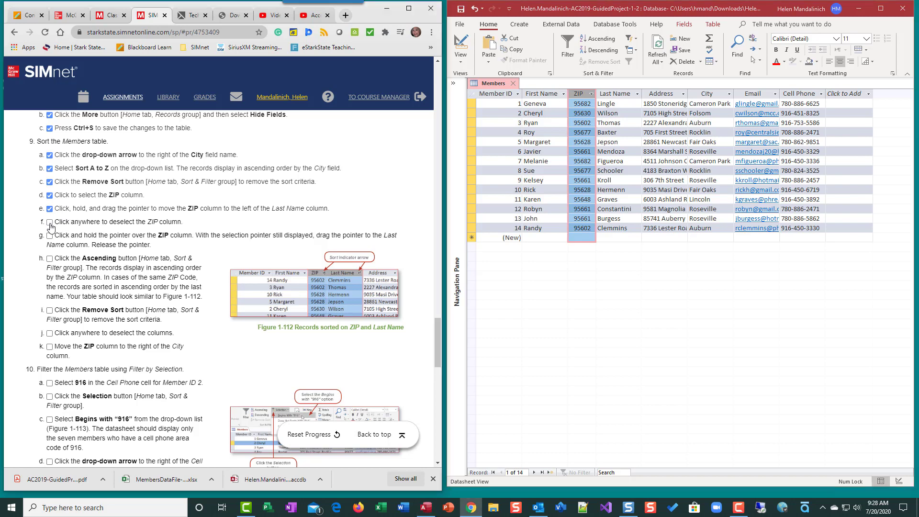
{"action": "left_click", "coordinate": [585, 134]}
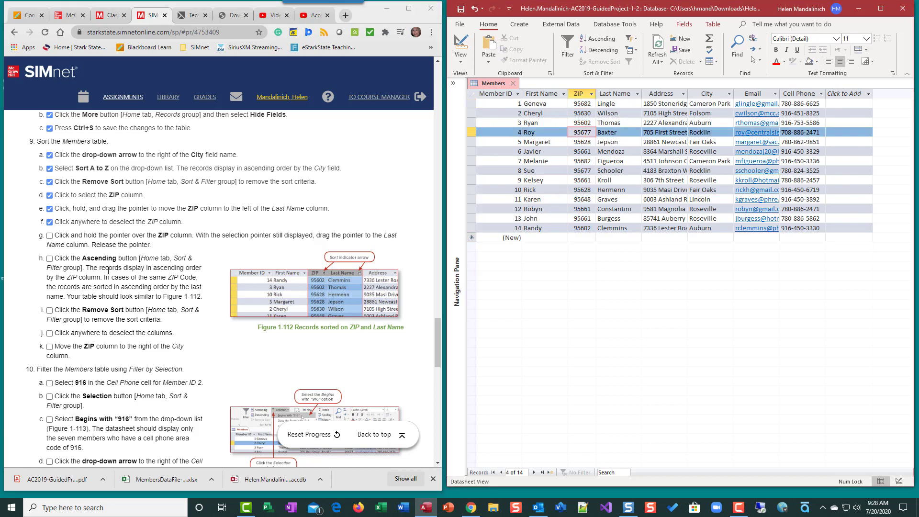
- Select the ZIP and Last Name columns together and sort the Members records by them in ascending order
{"action": "scroll", "coordinate": [89, 215], "scroll_direction": "down", "scroll_amount": 2}
{"action": "scroll", "coordinate": [89, 216], "scroll_direction": "up", "scroll_amount": 1}
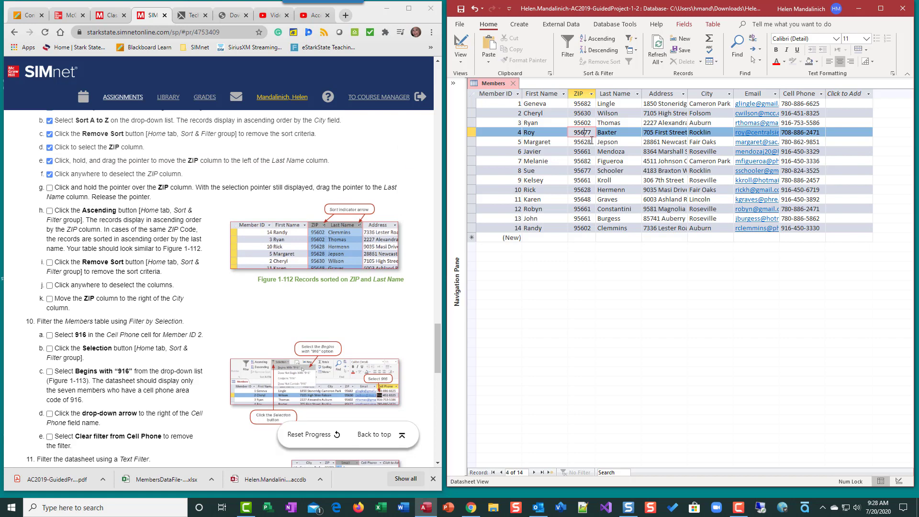
{"action": "left_click", "coordinate": [580, 94]}
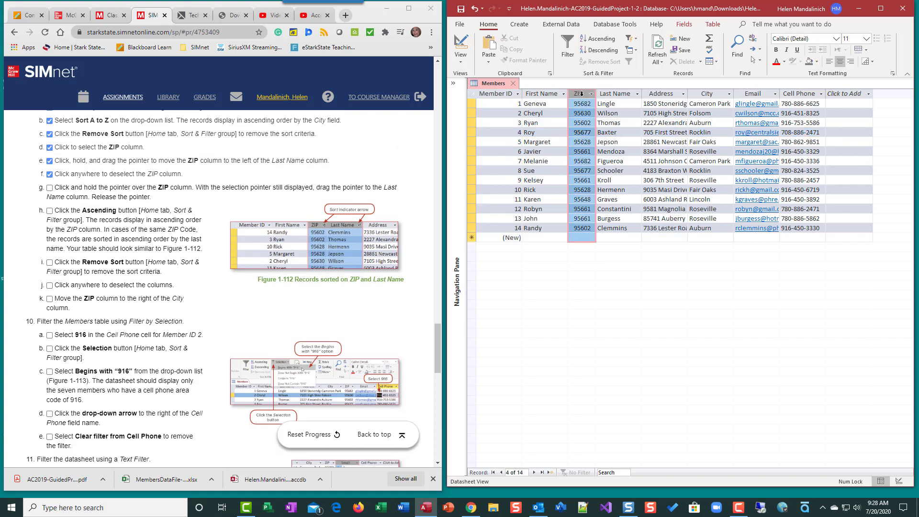
{"action": "left_click_drag", "start_coordinate": [604, 94], "coordinate": [624, 95]}
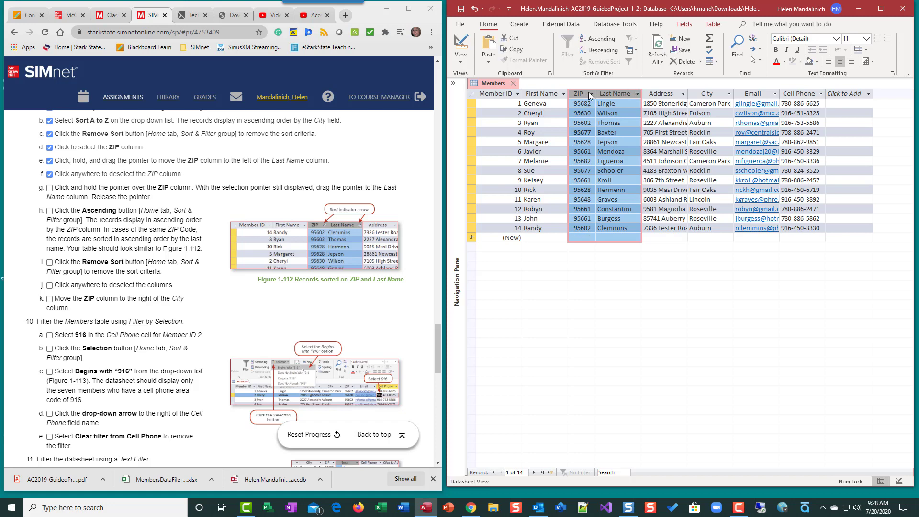
{"action": "left_click", "coordinate": [605, 39]}
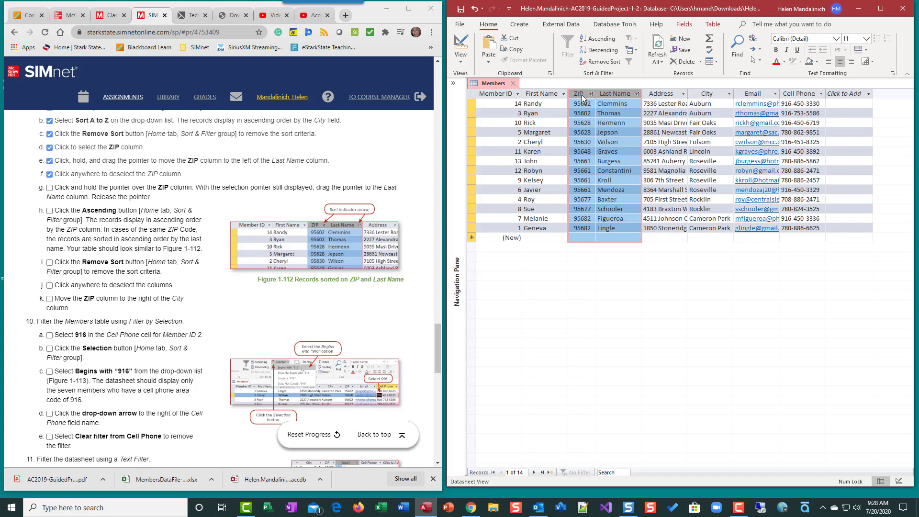
- Check off instructions 9g and 9h in the SIMnet checklist
{"action": "left_click", "coordinate": [50, 187]}
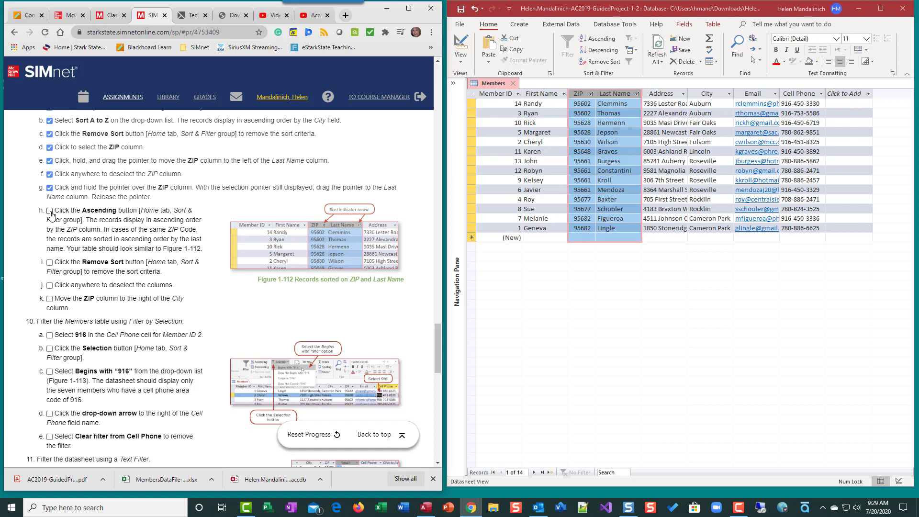
{"action": "left_click", "coordinate": [50, 211]}
{"action": "scroll", "coordinate": [143, 287], "scroll_direction": "down", "scroll_amount": 1}
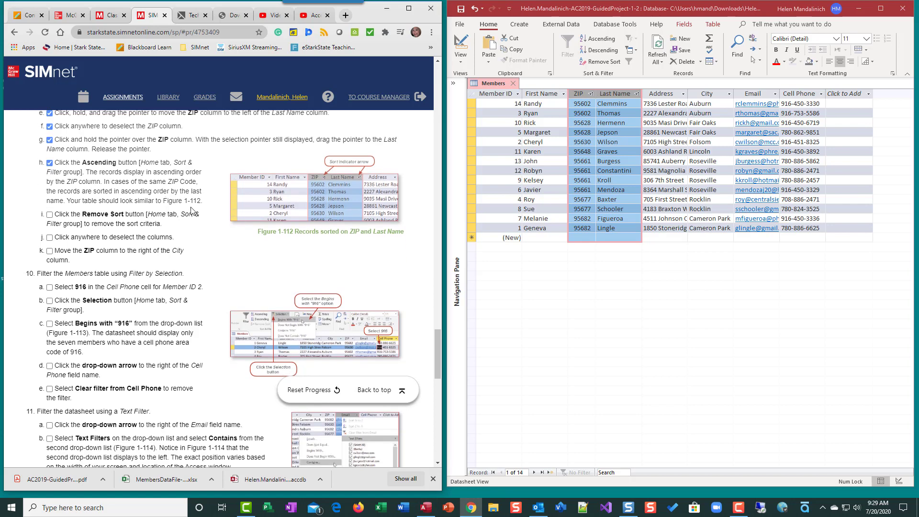
- Remove the sort from the Access Members table and move the ZIP column back to between City and Email
{"action": "left_click", "coordinate": [596, 62]}
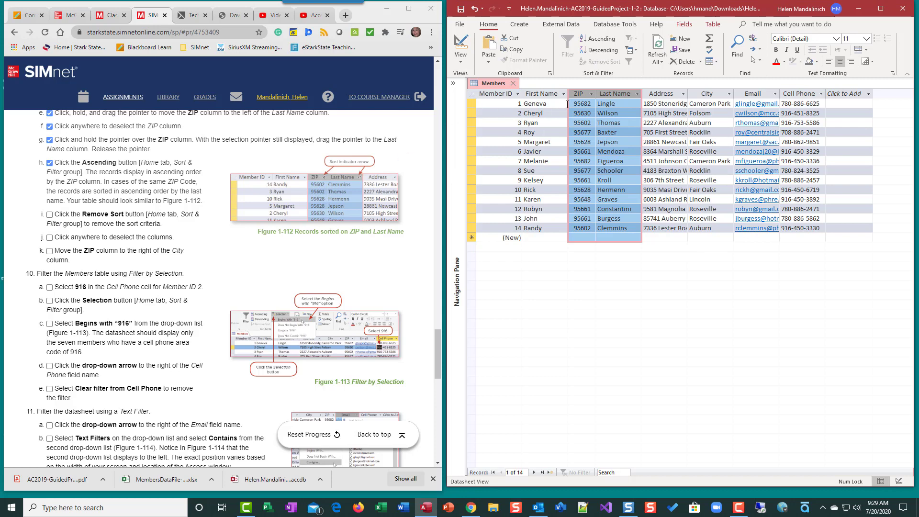
{"action": "left_click_drag", "start_coordinate": [582, 93], "coordinate": [738, 97]}
{"action": "left_click", "coordinate": [698, 172]}
{"action": "left_click", "coordinate": [583, 94]}
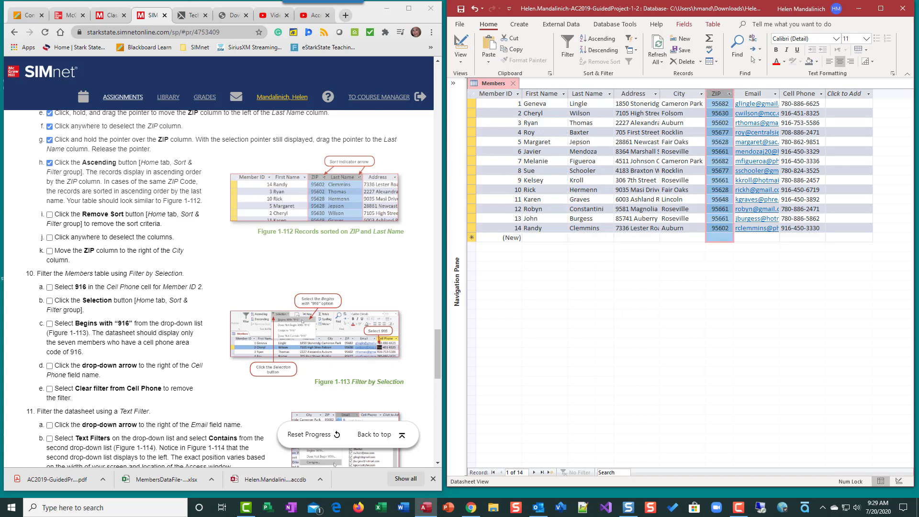
- Check off instructions 9i, 9j and 9k in the SIMnet checklist
{"action": "scroll", "coordinate": [151, 263], "scroll_direction": "down", "scroll_amount": 1}
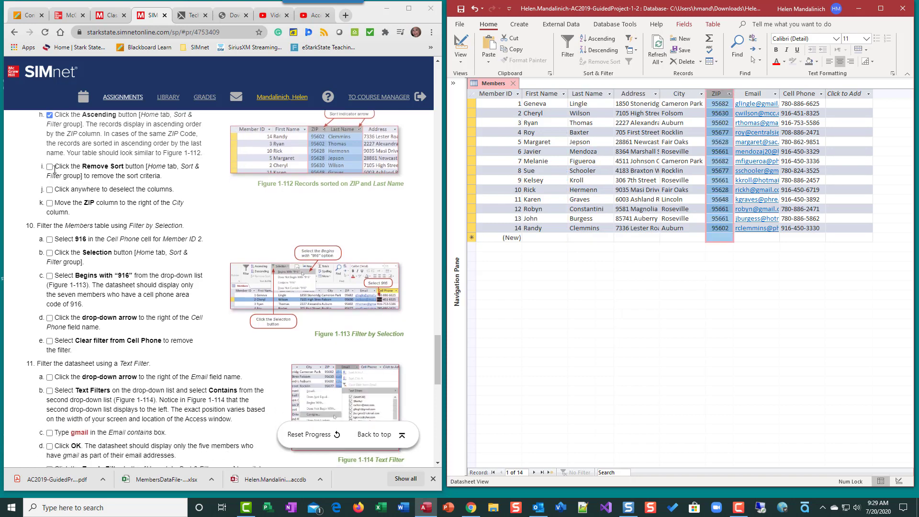
{"action": "left_click", "coordinate": [50, 167]}
{"action": "left_click", "coordinate": [50, 189]}
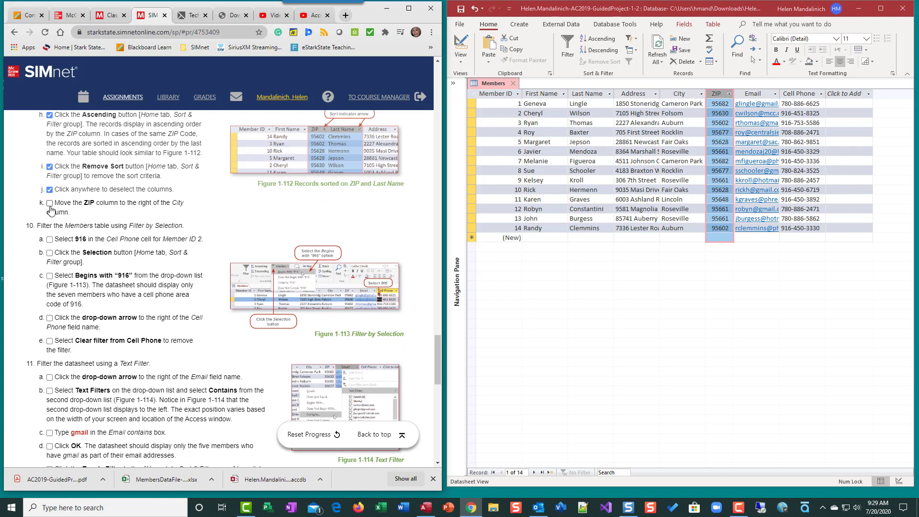
{"action": "left_click", "coordinate": [49, 203]}
- Filter the Access Members table by selection to Cell Phone values that begin with "916", using the record with Member ID 2
{"action": "scroll", "coordinate": [54, 282], "scroll_direction": "down", "scroll_amount": 2}
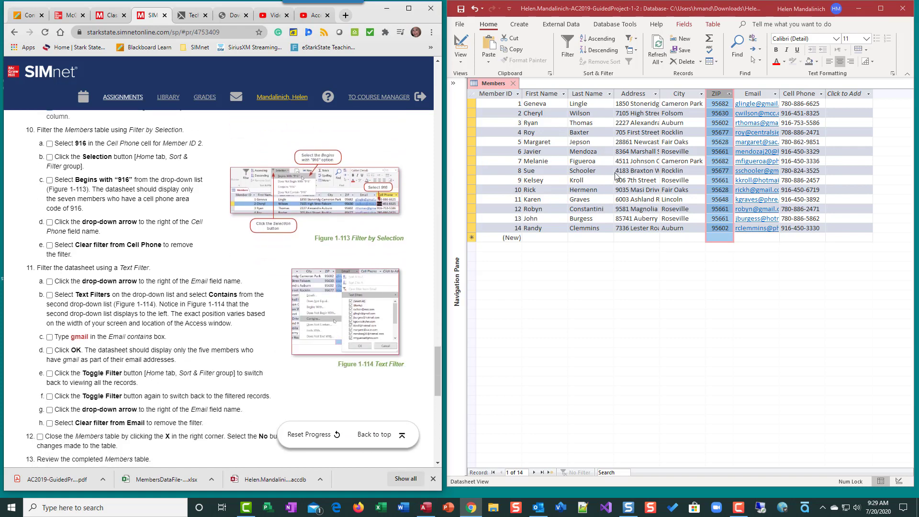
{"action": "left_click_drag", "start_coordinate": [782, 113], "coordinate": [792, 113]}
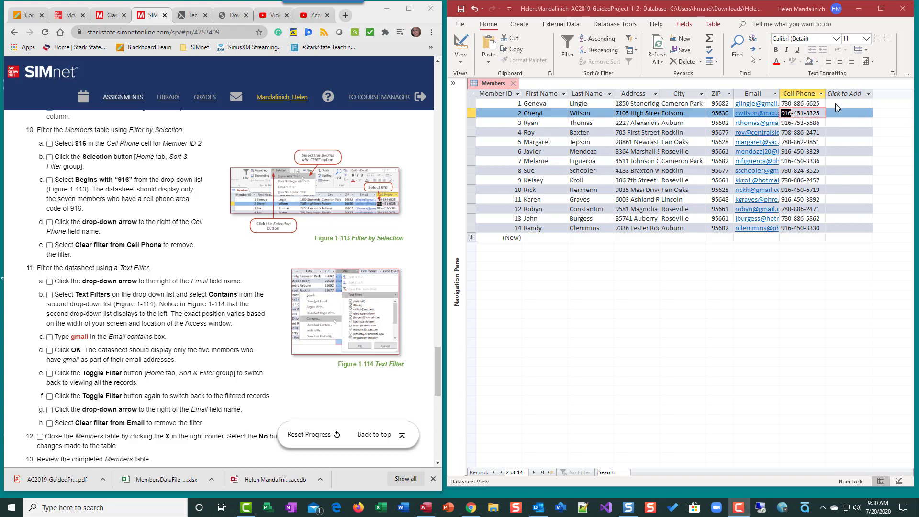
{"action": "left_click", "coordinate": [635, 38]}
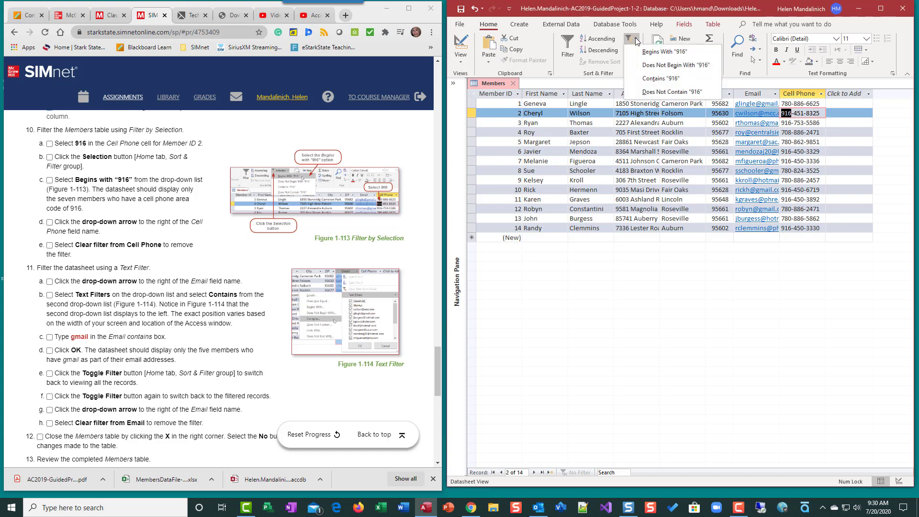
{"action": "left_click", "coordinate": [665, 53]}
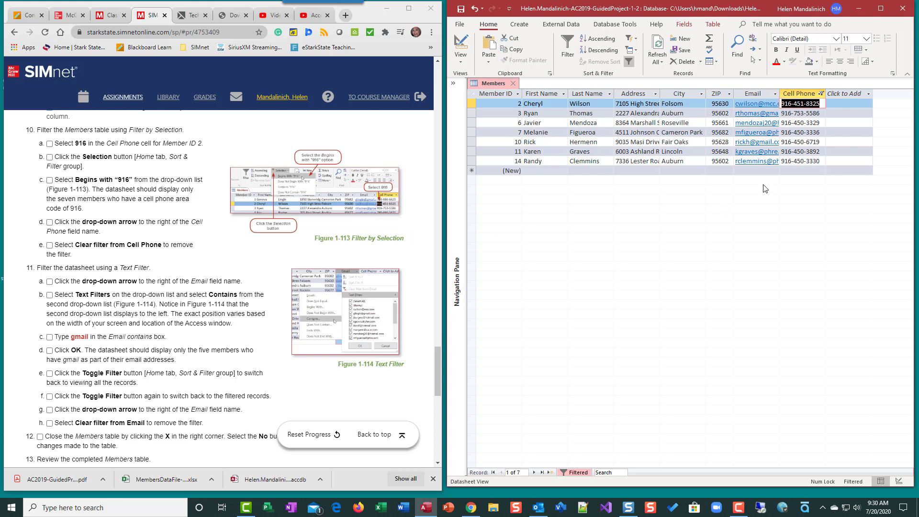
- Check off instructions 10a, 10b and 10c in the SIMnet checklist
{"action": "left_click", "coordinate": [50, 146]}
{"action": "left_click", "coordinate": [50, 144]}
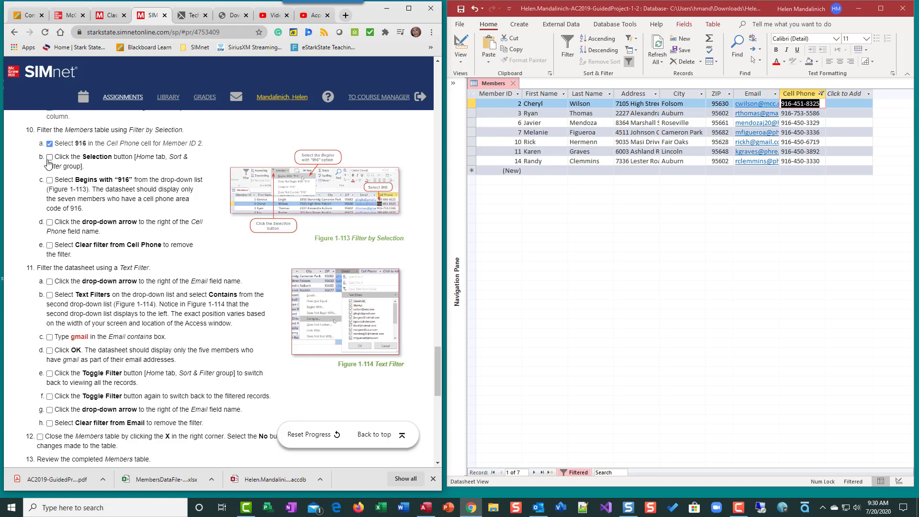
{"action": "left_click", "coordinate": [50, 157]}
{"action": "left_click", "coordinate": [50, 180]}
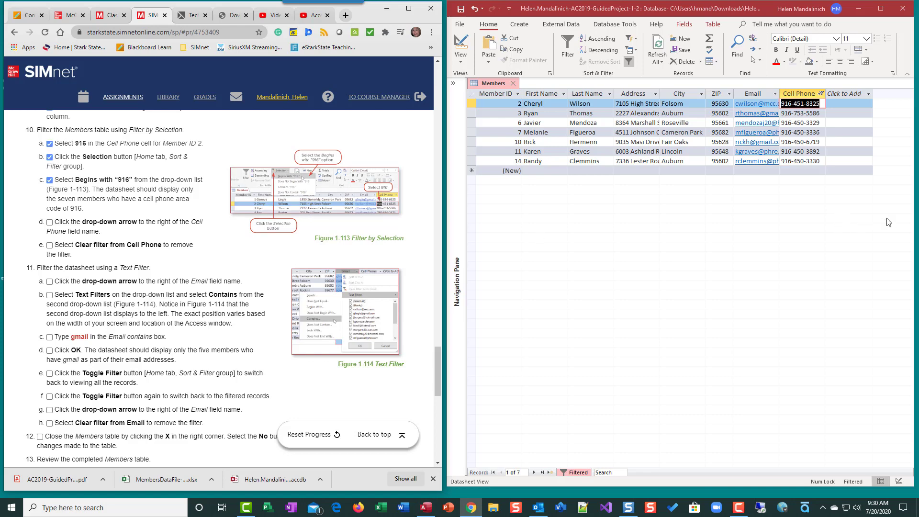
- Clear the filter from the Cell Phone field of the Access Members table
{"action": "scroll", "coordinate": [266, 229], "scroll_direction": "down", "scroll_amount": 1}
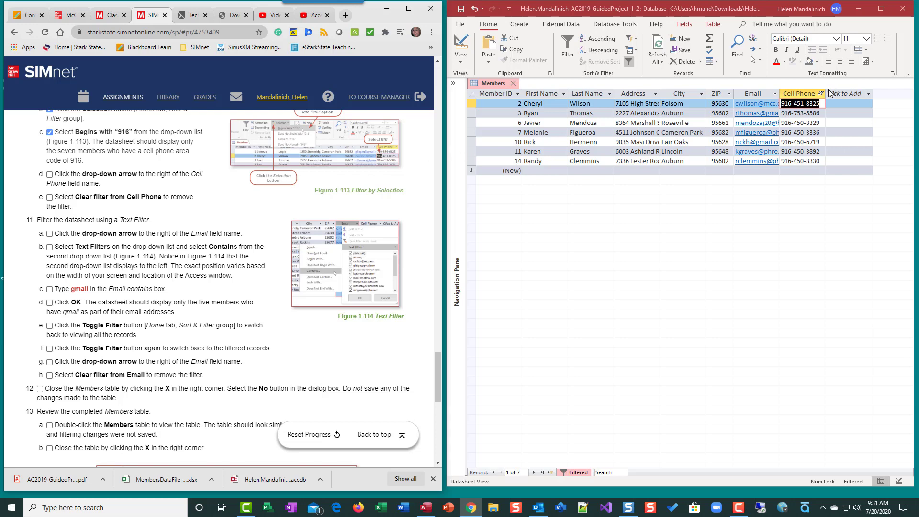
{"action": "left_click", "coordinate": [803, 104]}
{"action": "left_click", "coordinate": [824, 95]}
{"action": "left_click", "coordinate": [821, 94]}
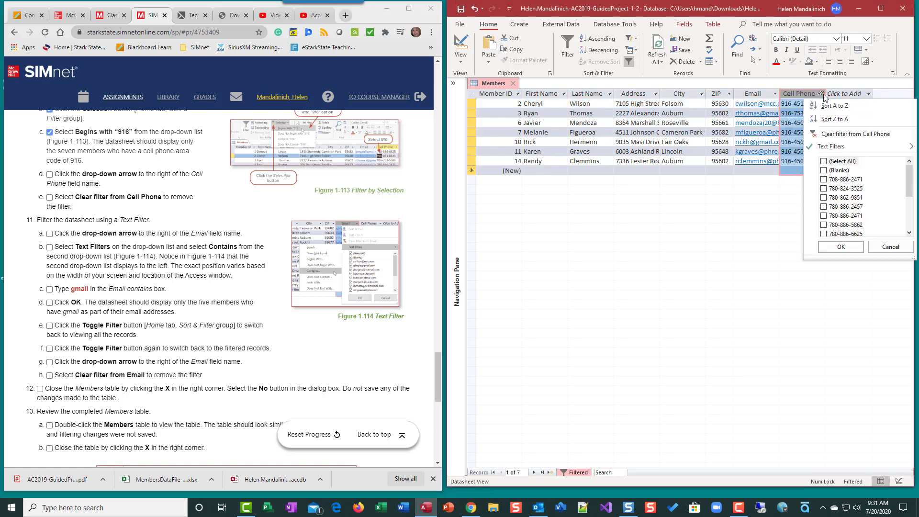
{"action": "left_click", "coordinate": [825, 95]}
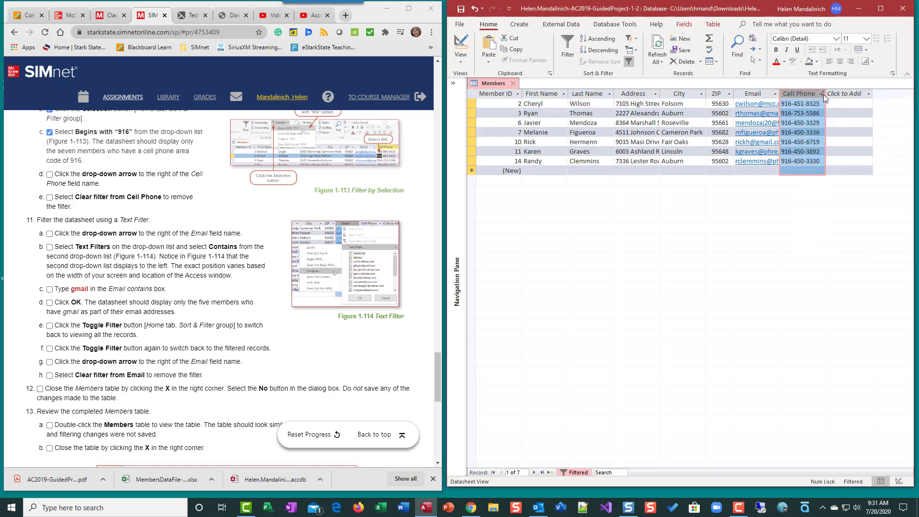
{"action": "left_click", "coordinate": [822, 94]}
{"action": "left_click", "coordinate": [847, 126]}
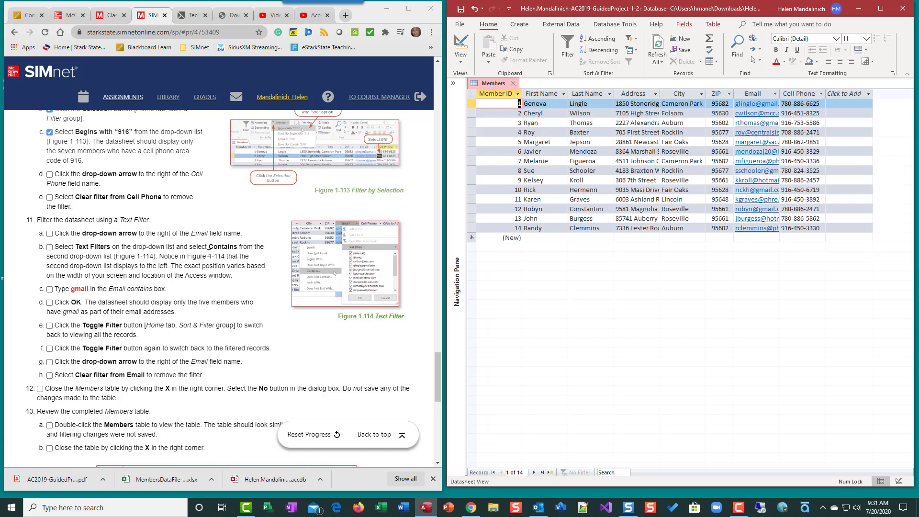
- Check off instructions 10d and 10e in the SIMnet checklist
{"action": "left_click", "coordinate": [49, 174]}
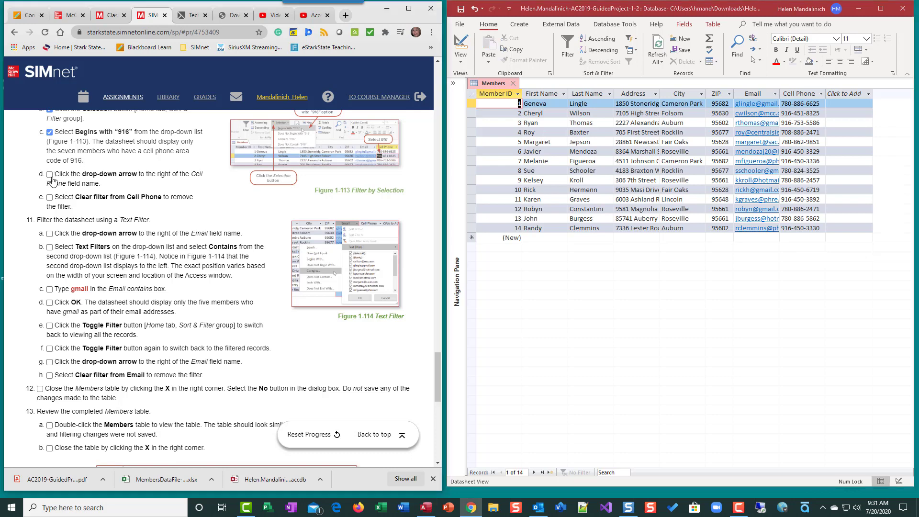
{"action": "left_click", "coordinate": [50, 197]}
{"action": "scroll", "coordinate": [183, 345], "scroll_direction": "down", "scroll_amount": 2}
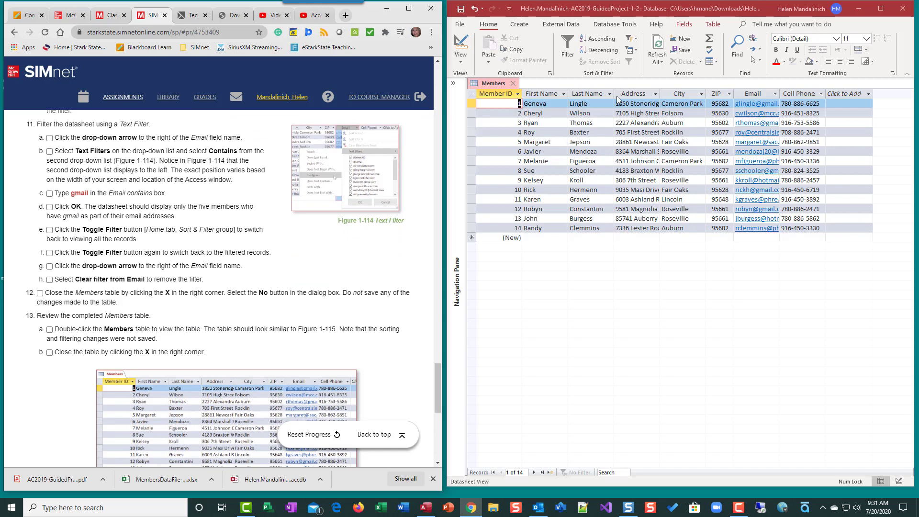
- Apply a Contains text filter for "gmail" to the Email field of the Access Members table
{"action": "left_click", "coordinate": [776, 94]}
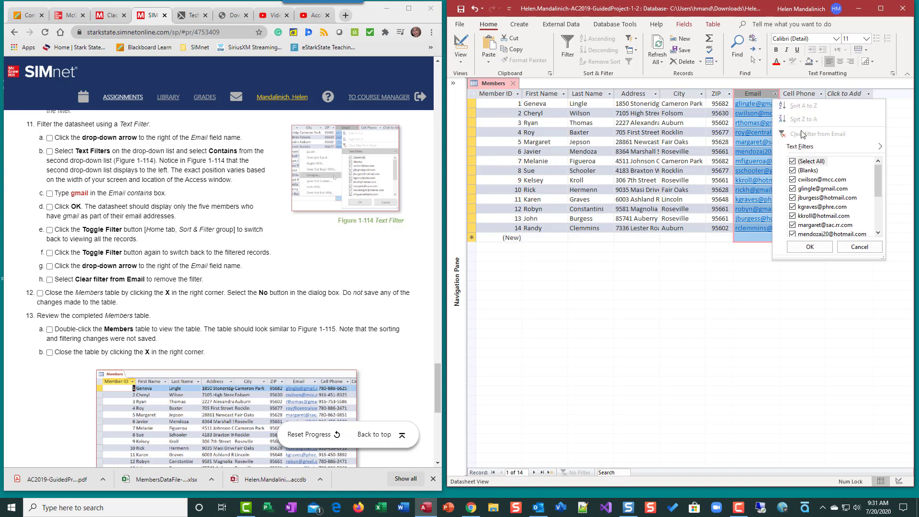
{"action": "mouse_move", "coordinate": [804, 147]}
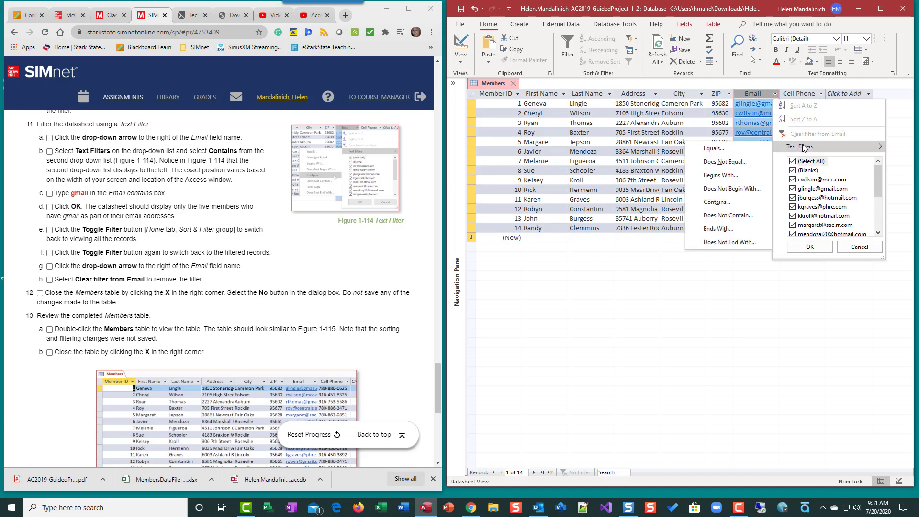
{"action": "left_click", "coordinate": [718, 203]}
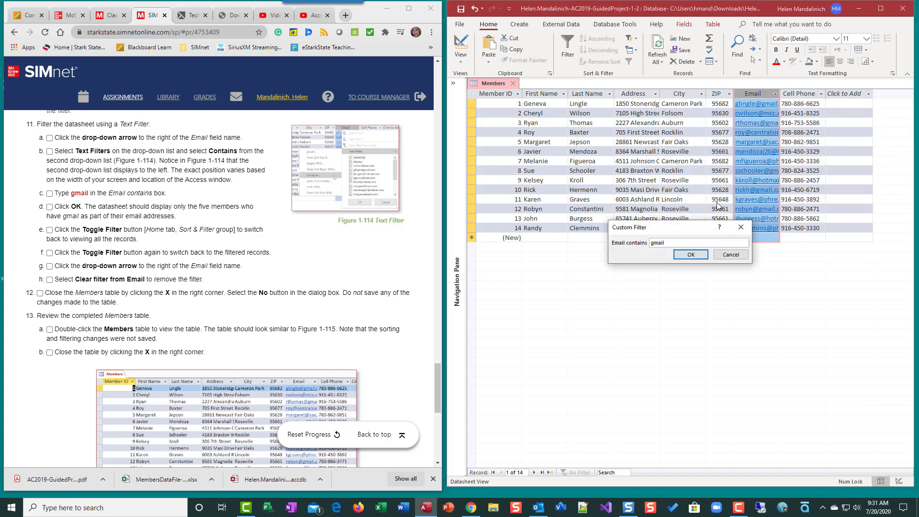
{"action": "left_click", "coordinate": [692, 255]}
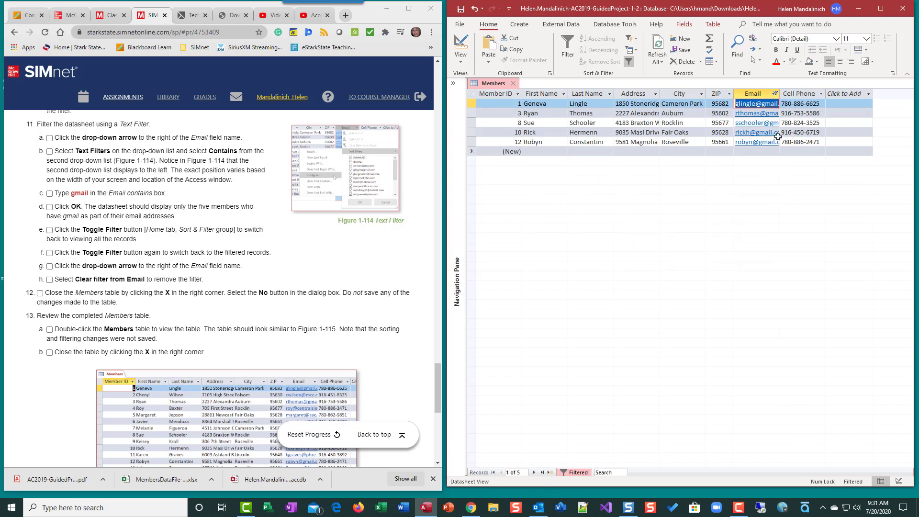
- Check off instructions 11a, 11b, 11c and 11e in the SIMnet checklist
{"action": "left_click", "coordinate": [49, 138]}
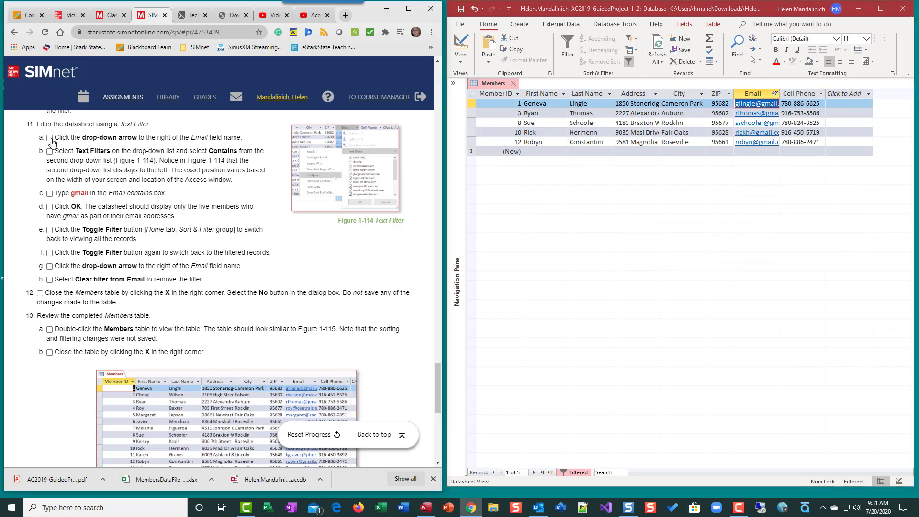
{"action": "left_click", "coordinate": [49, 151]}
{"action": "left_click", "coordinate": [50, 194]}
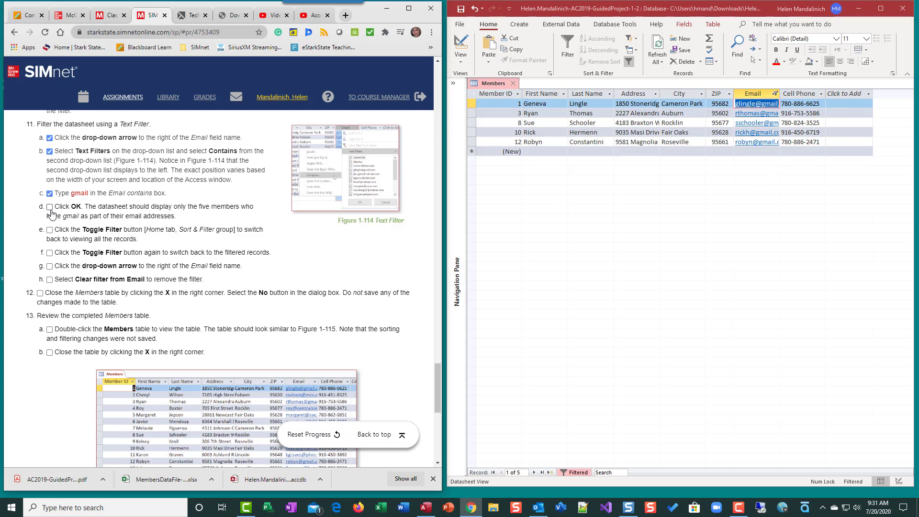
{"action": "left_click", "coordinate": [50, 230]}
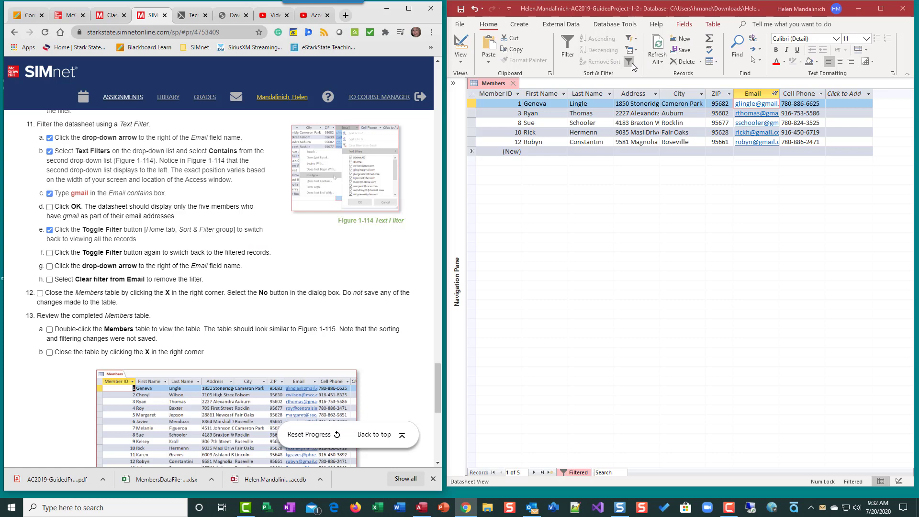
- Toggle the Email filter in Access between all and filtered records several times, and check off instructions 11f and 11g in SIMnet
{"action": "left_click", "coordinate": [632, 63]}
{"action": "left_click", "coordinate": [630, 63]}
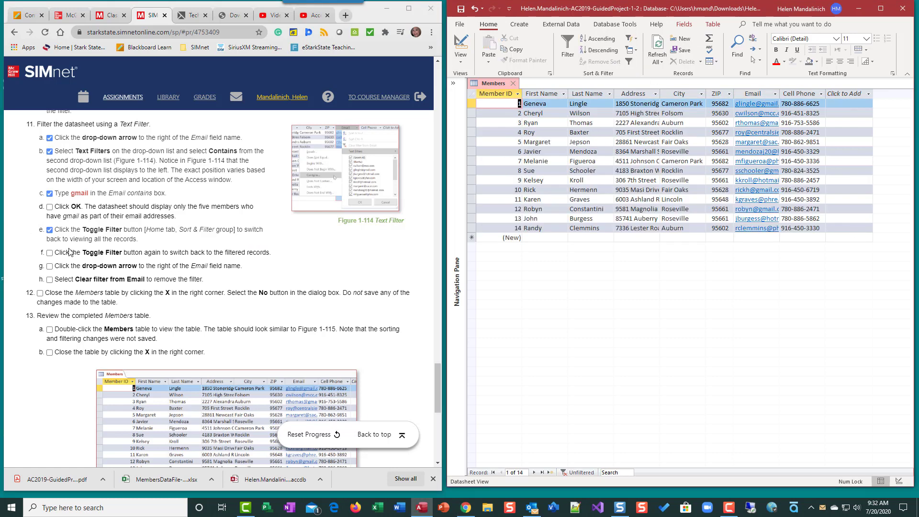
{"action": "left_click", "coordinate": [629, 62]}
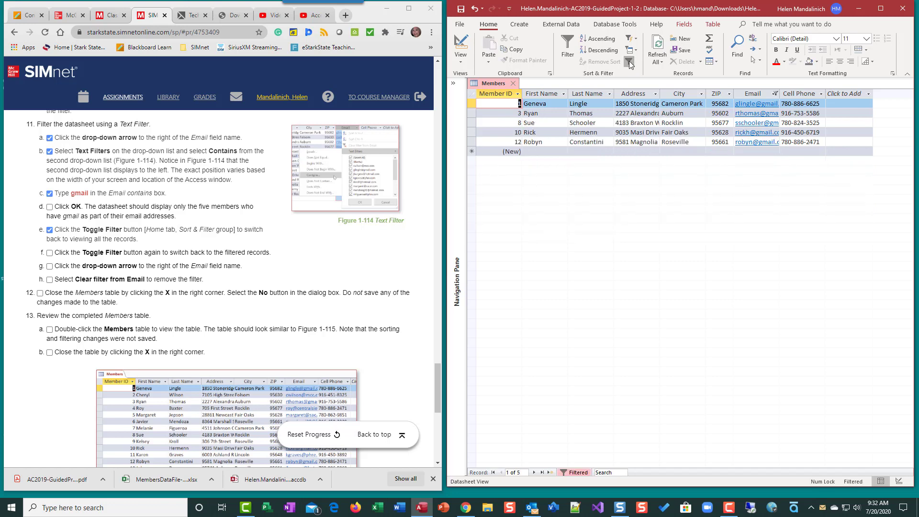
{"action": "left_click", "coordinate": [629, 61]}
{"action": "left_click", "coordinate": [629, 61]}
{"action": "left_click", "coordinate": [629, 62]}
{"action": "left_click", "coordinate": [629, 61]}
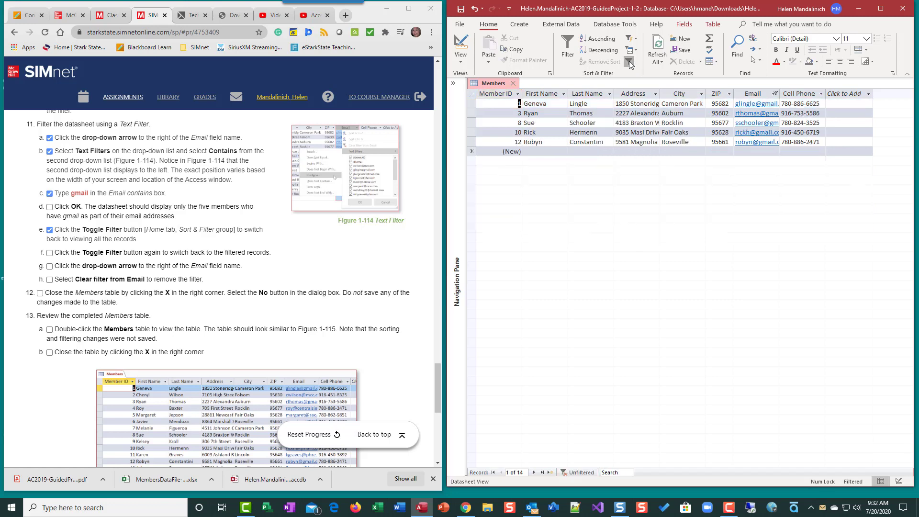
{"action": "left_click", "coordinate": [630, 62]}
{"action": "left_click", "coordinate": [629, 62]}
{"action": "left_click", "coordinate": [629, 61]}
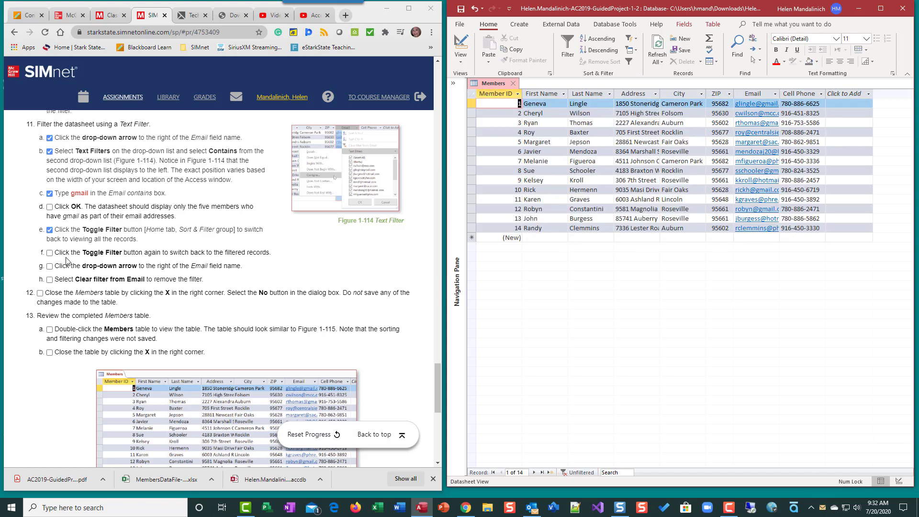
{"action": "left_click", "coordinate": [49, 253]}
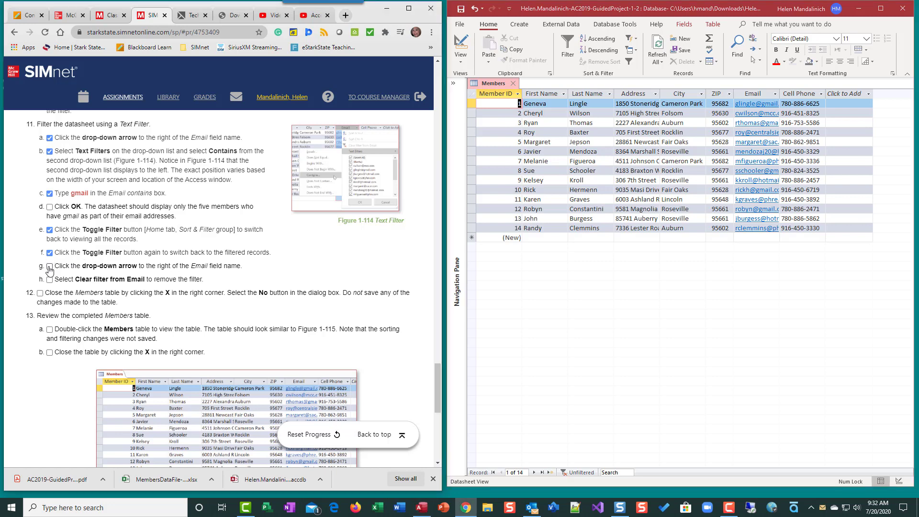
{"action": "left_click", "coordinate": [49, 266]}
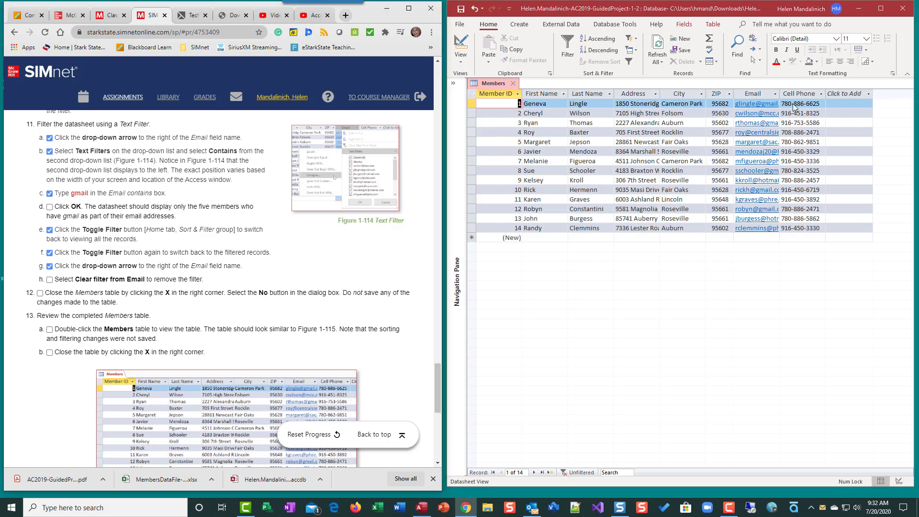
- Clear the filter from the Email field of the Access Members table and check off instruction 11h in SIMnet
{"action": "left_click", "coordinate": [776, 96]}
{"action": "left_click", "coordinate": [776, 95]}
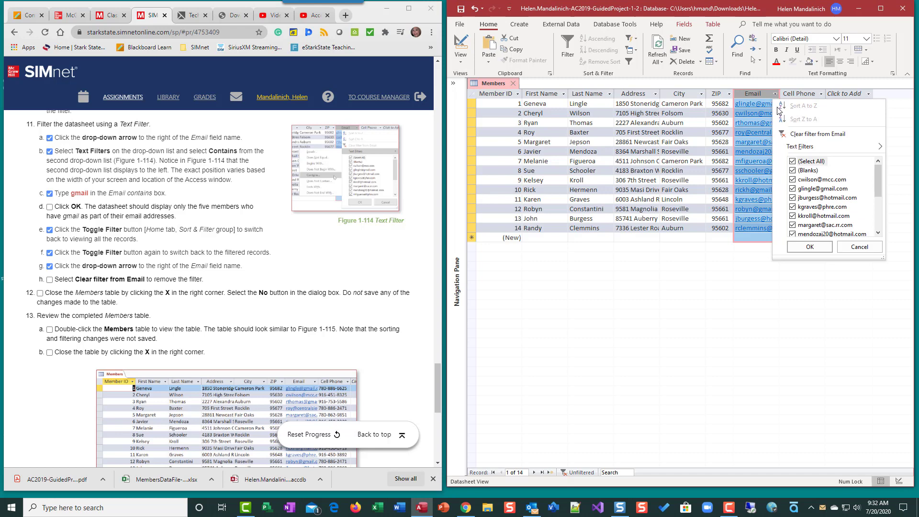
{"action": "left_click", "coordinate": [790, 129]}
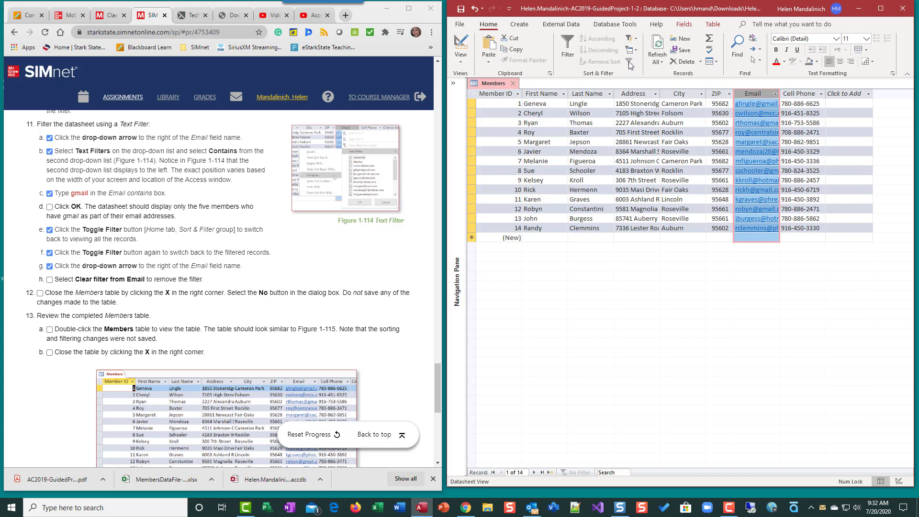
{"action": "left_click", "coordinate": [776, 94]}
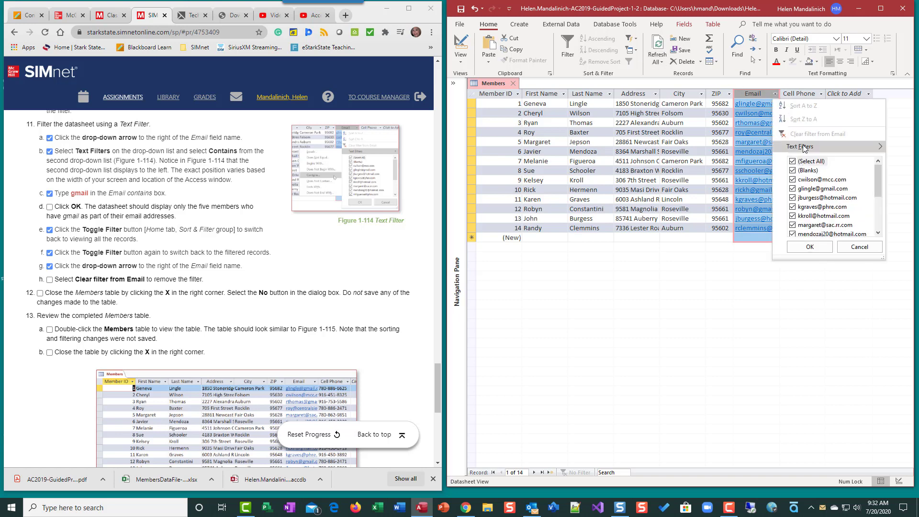
{"action": "left_click", "coordinate": [661, 331]}
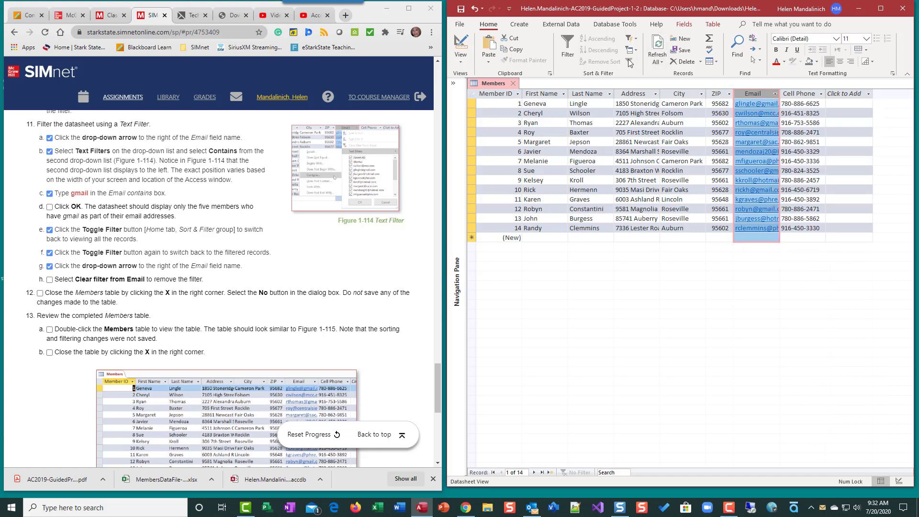
{"action": "left_click", "coordinate": [54, 280]}
{"action": "scroll", "coordinate": [187, 273], "scroll_direction": "down", "scroll_amount": 2}
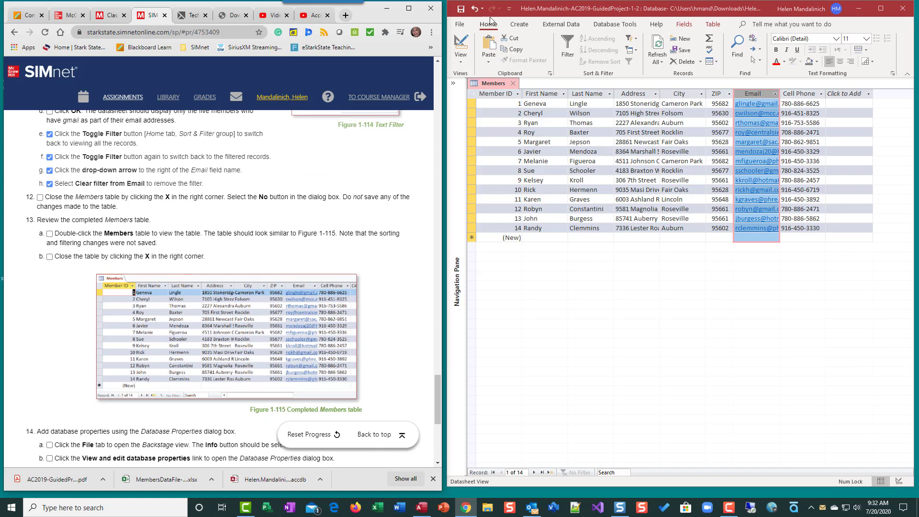
- Close the Access Members table without saving its design changes and check off instruction 12 in SIMnet
{"action": "left_click", "coordinate": [516, 86]}
{"action": "left_click", "coordinate": [515, 84]}
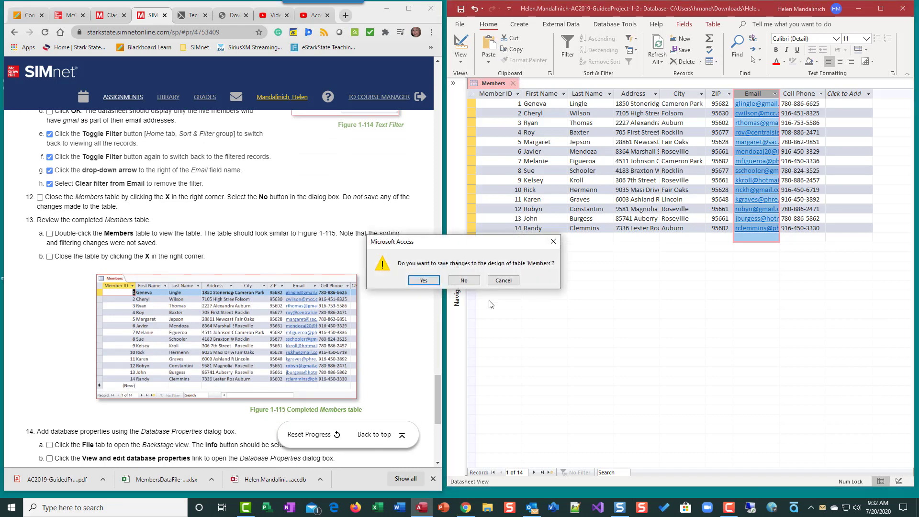
{"action": "left_click", "coordinate": [464, 280]}
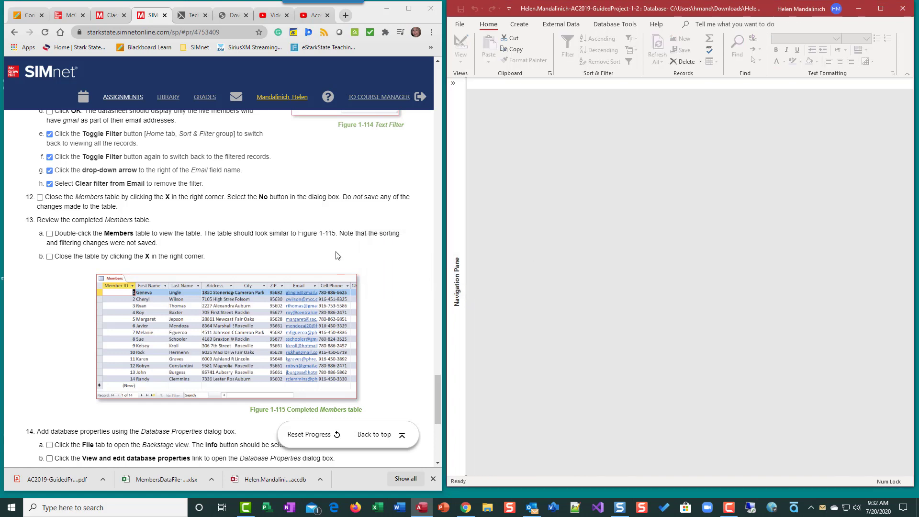
{"action": "left_click", "coordinate": [40, 197]}
{"action": "scroll", "coordinate": [251, 210], "scroll_direction": "down", "scroll_amount": 1}
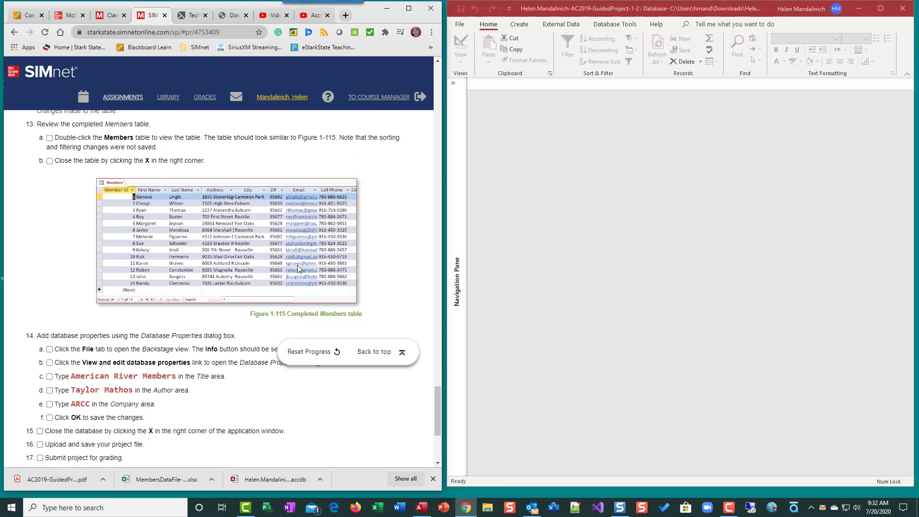
- Reopen the Members table from the Access Navigation Pane and check off instructions 13a and 13b in SIMnet
{"action": "left_click", "coordinate": [454, 83]}
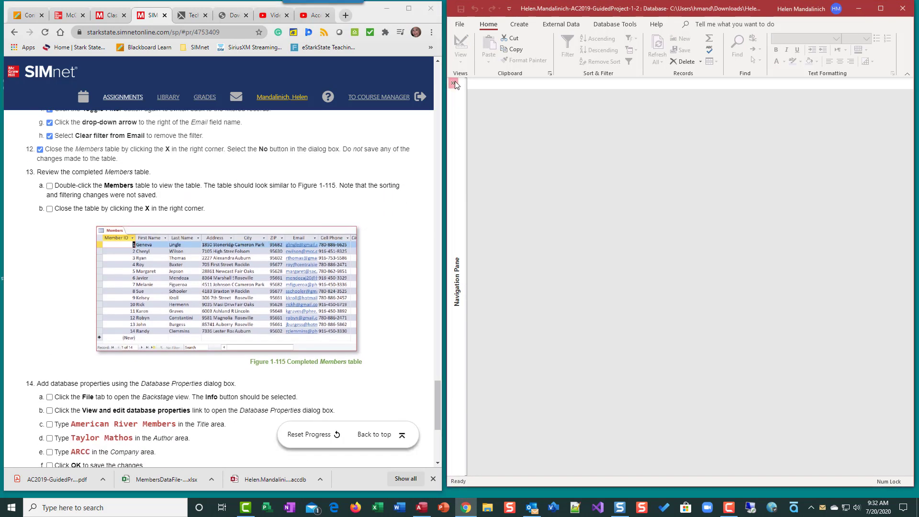
{"action": "double_click", "coordinate": [471, 118]}
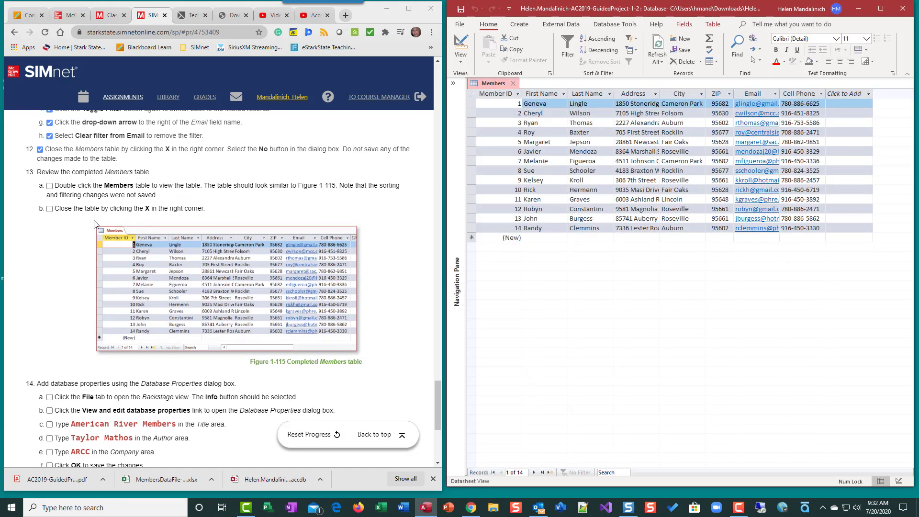
{"action": "left_click", "coordinate": [49, 186]}
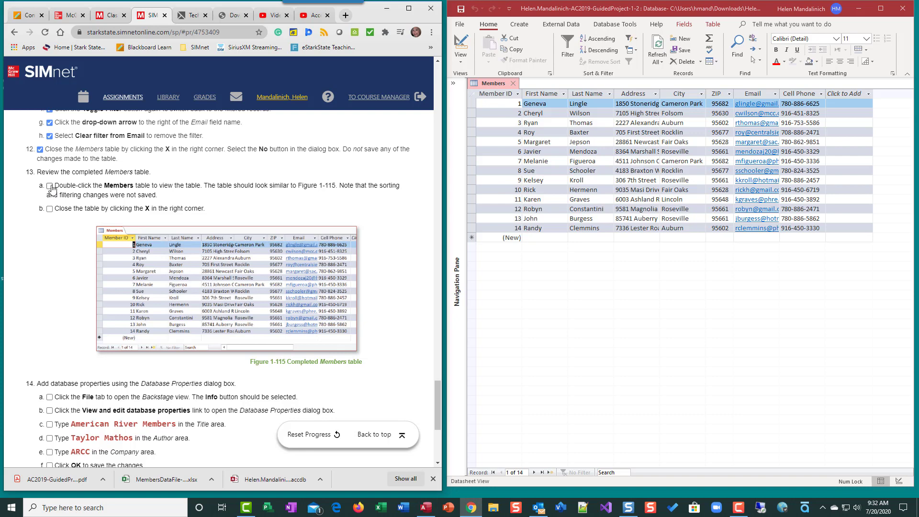
{"action": "left_click", "coordinate": [49, 209]}
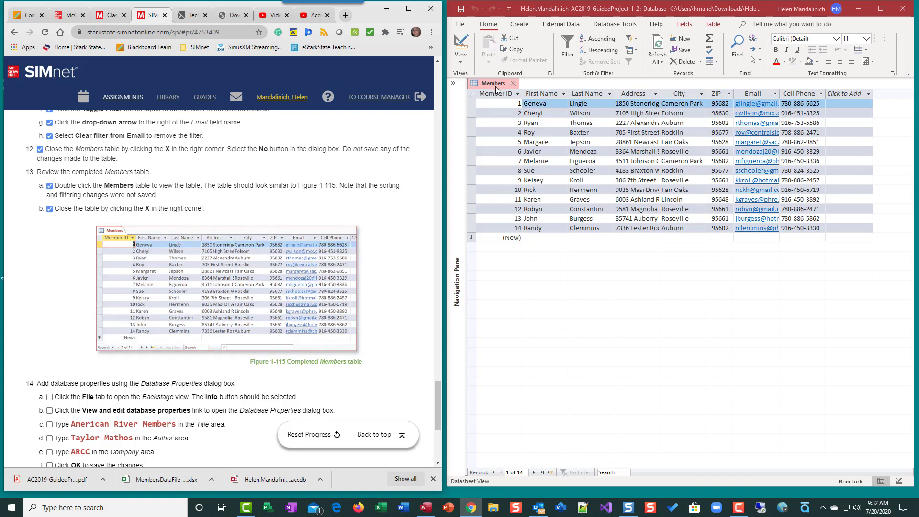
- Close the Members table in Access and open the Backstage view
{"action": "left_click", "coordinate": [516, 84]}
{"action": "left_click", "coordinate": [516, 84]}
{"action": "scroll", "coordinate": [300, 271], "scroll_direction": "down", "scroll_amount": 3}
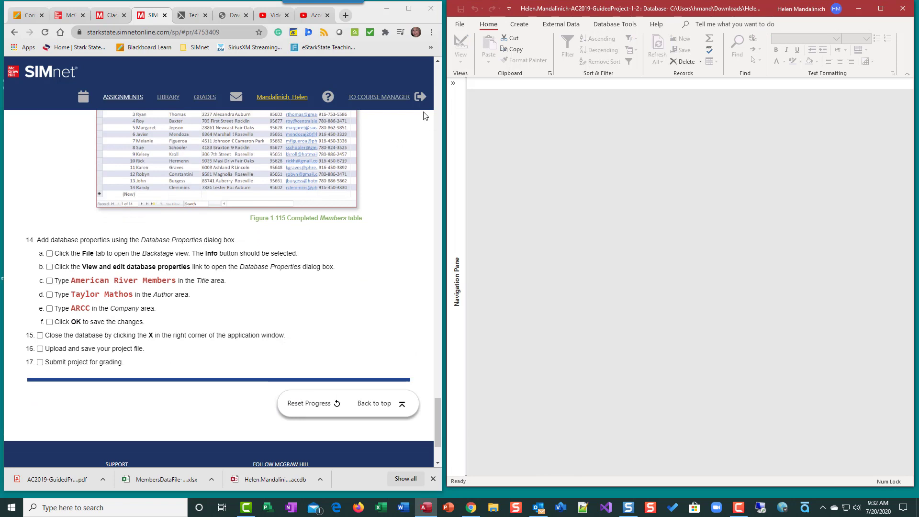
{"action": "left_click", "coordinate": [460, 27]}
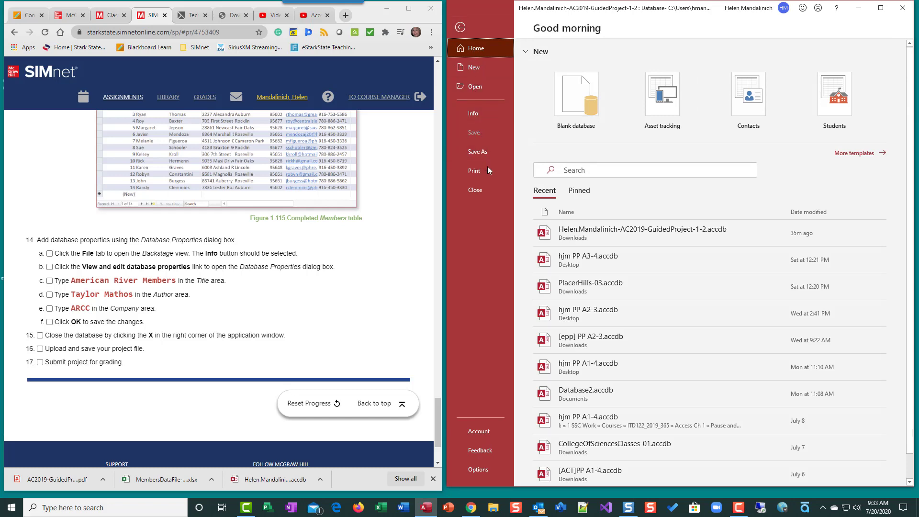
- Set the database properties to title American River Members, the author name from instruction 14d, and company ARCC
{"action": "left_click", "coordinate": [472, 117]}
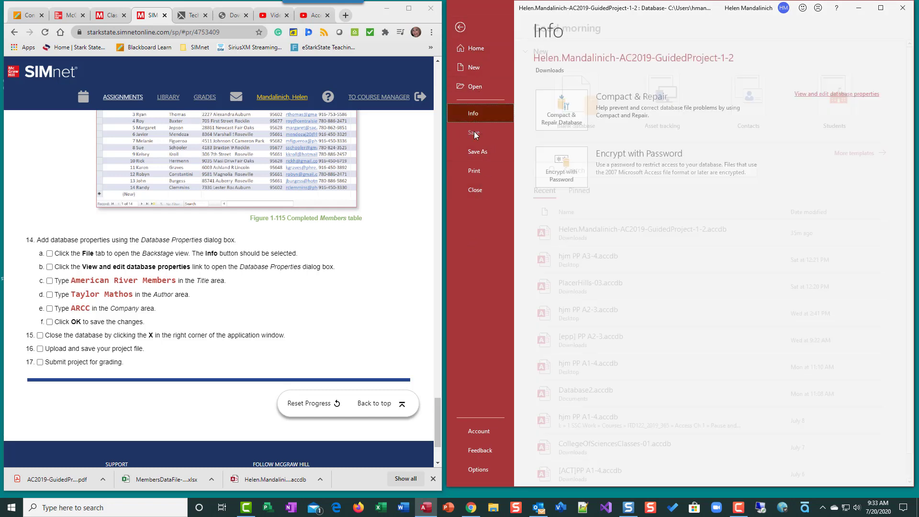
{"action": "left_click", "coordinate": [872, 94]}
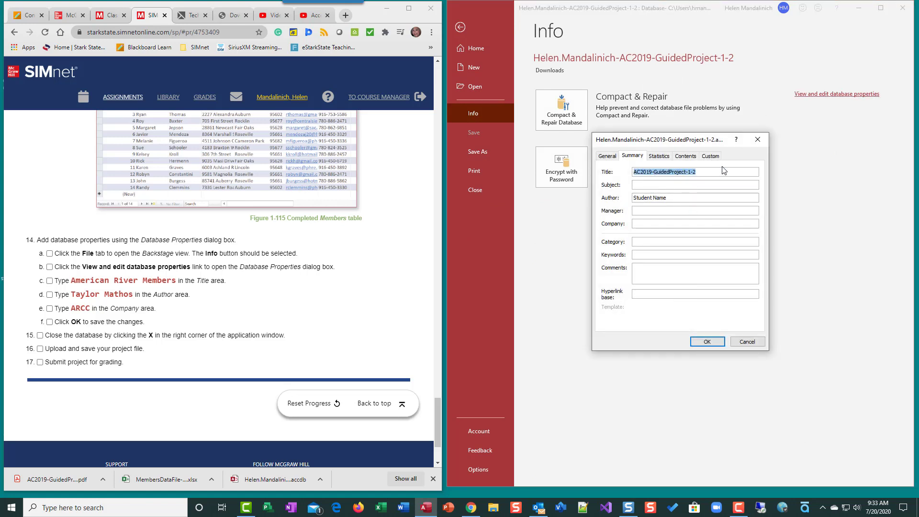
{"action": "type", "text": "A"}
{"action": "key", "text": "Tab"}
{"action": "key", "text": "Tab"}
{"action": "type", "text": "Ta"}
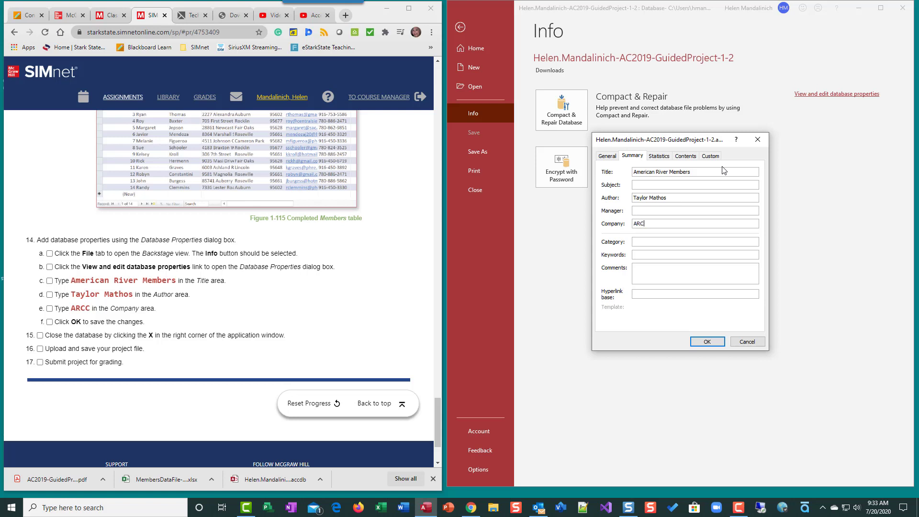
{"action": "left_click", "coordinate": [707, 341]}
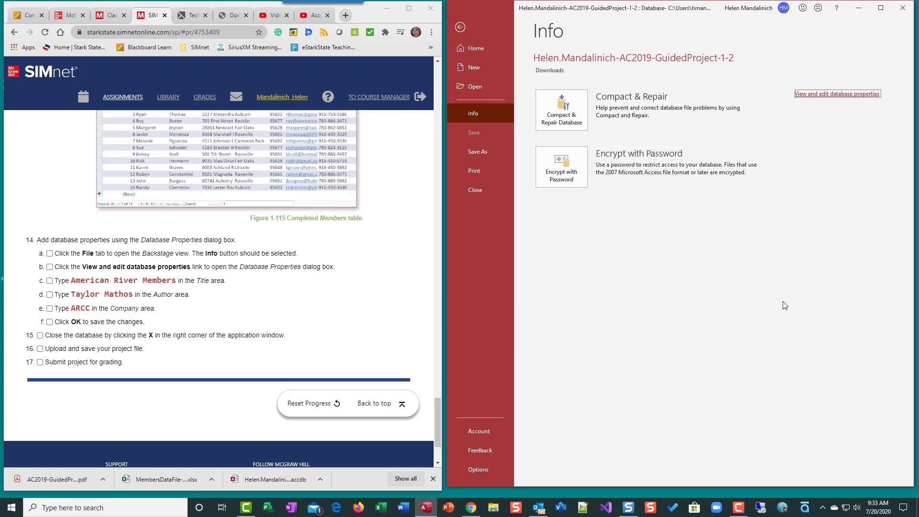
- Exit the Backstage view and close the Access database, switching to a maximized SIMnet browser window
{"action": "left_click", "coordinate": [460, 27]}
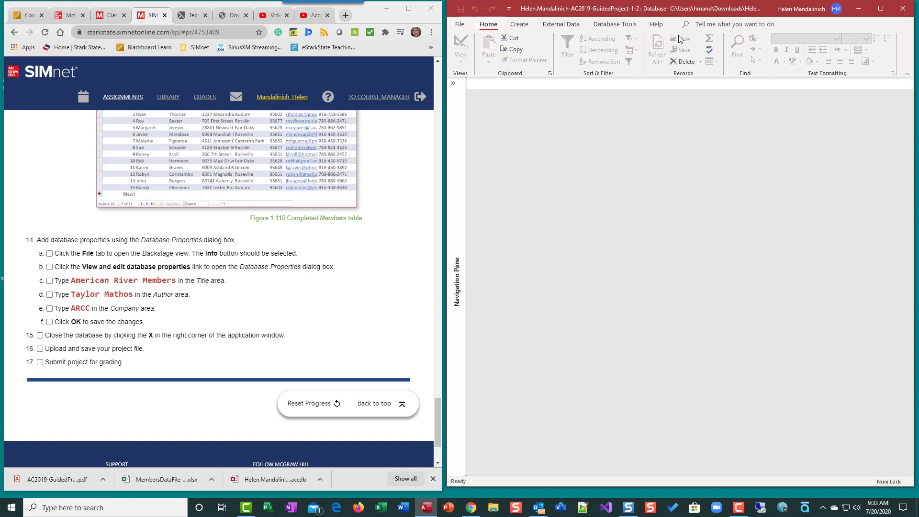
{"action": "left_click", "coordinate": [905, 8]}
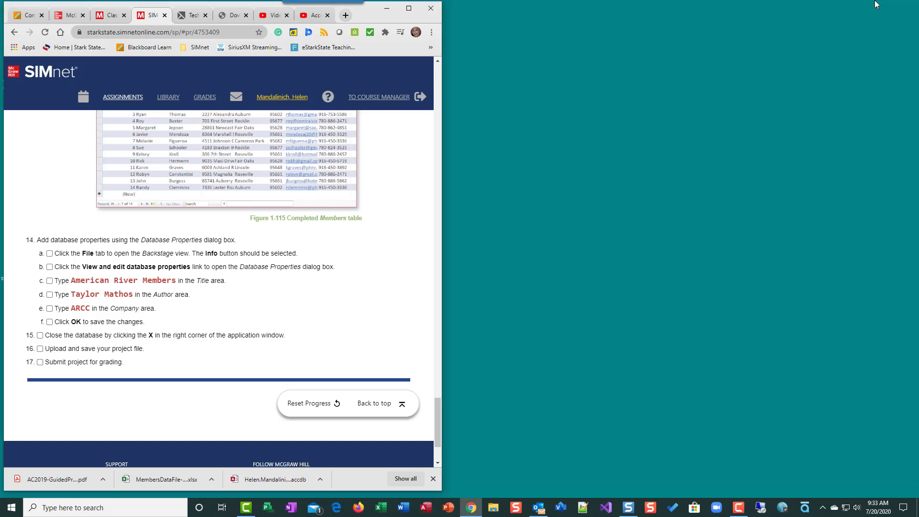
{"action": "left_click", "coordinate": [409, 8]}
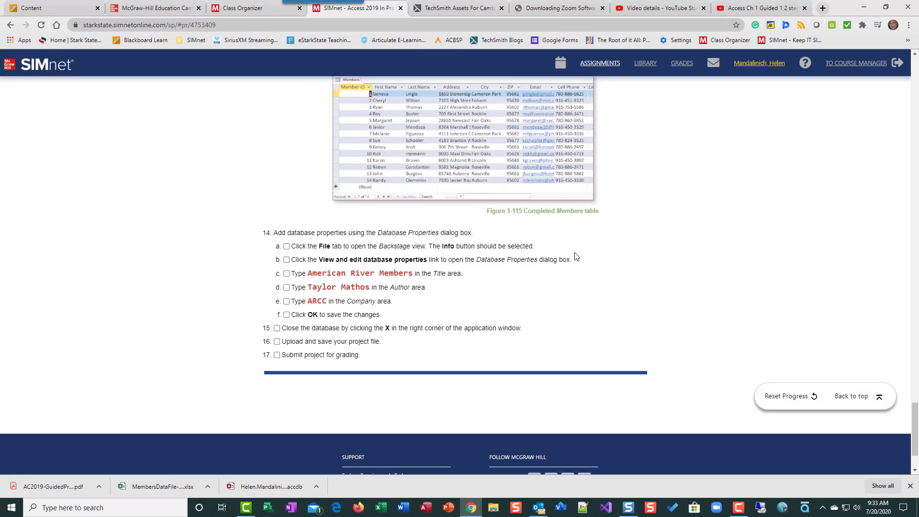
- Upload the completed AC2019-GuidedProject-1-2 database from the Downloads folder to SIMnet and submit it for grading
{"action": "scroll", "coordinate": [665, 316], "scroll_direction": "up", "scroll_amount": 20}
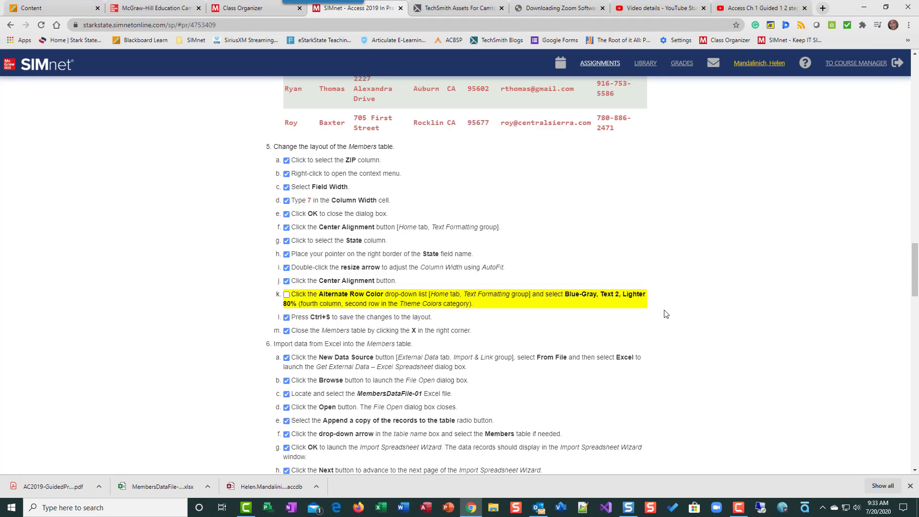
{"action": "scroll", "coordinate": [664, 314], "scroll_direction": "up", "scroll_amount": 20}
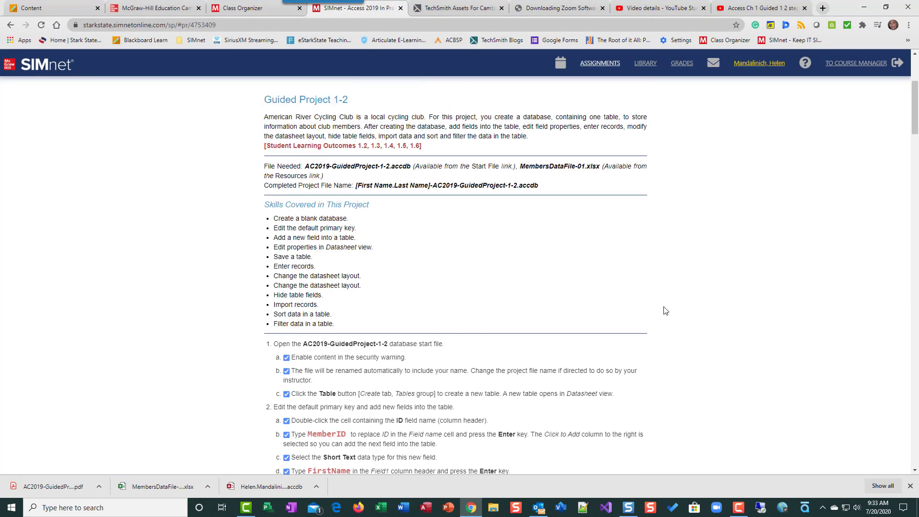
{"action": "left_click", "coordinate": [569, 207]}
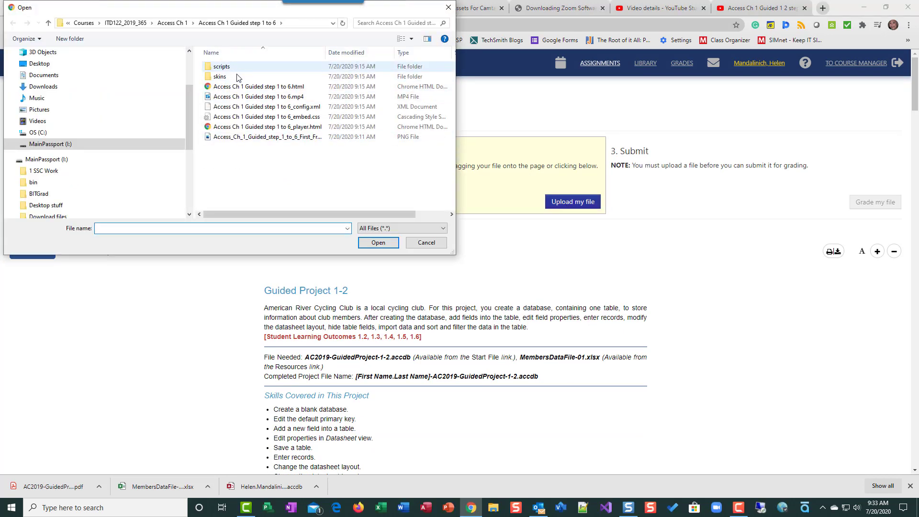
{"action": "left_click", "coordinate": [143, 87]}
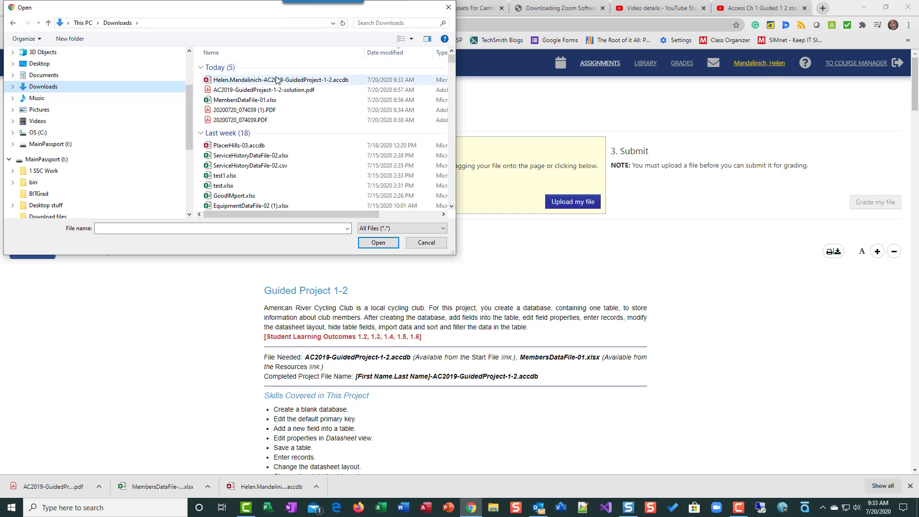
{"action": "left_click", "coordinate": [275, 80]}
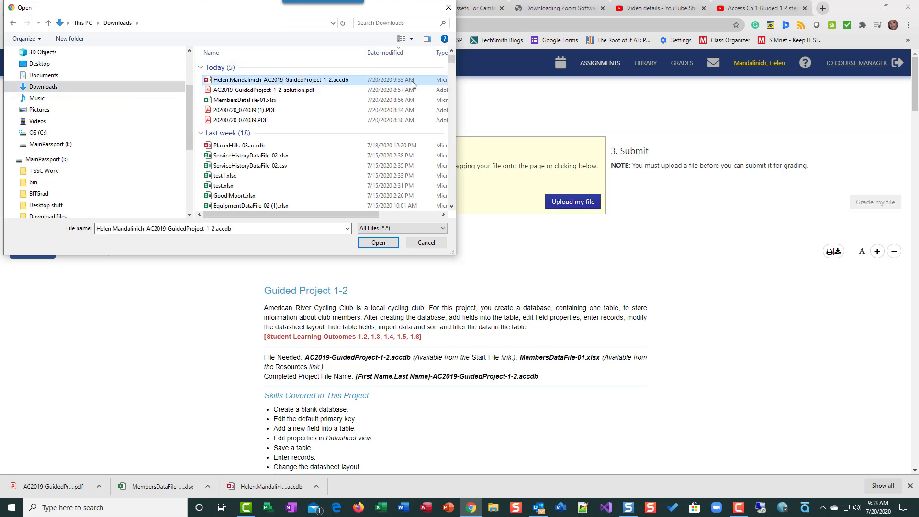
{"action": "double_click", "coordinate": [293, 80]}
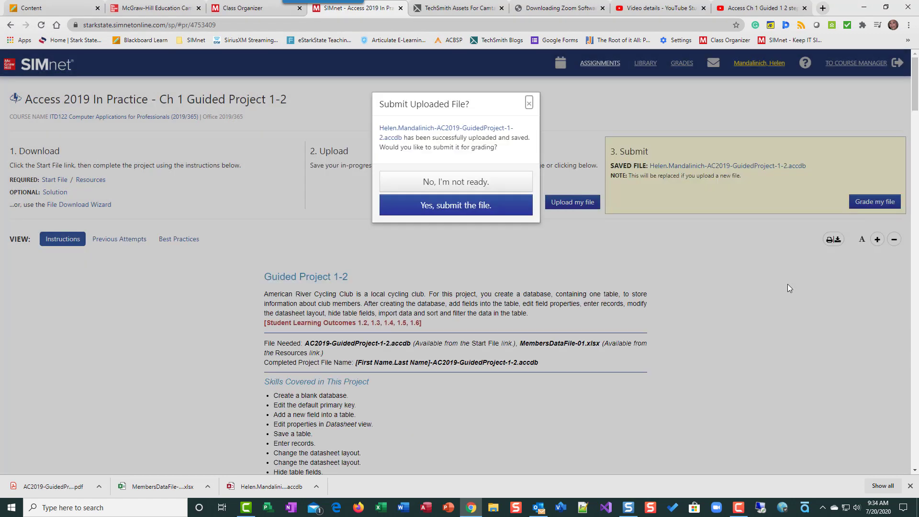
{"action": "left_click", "coordinate": [467, 205]}
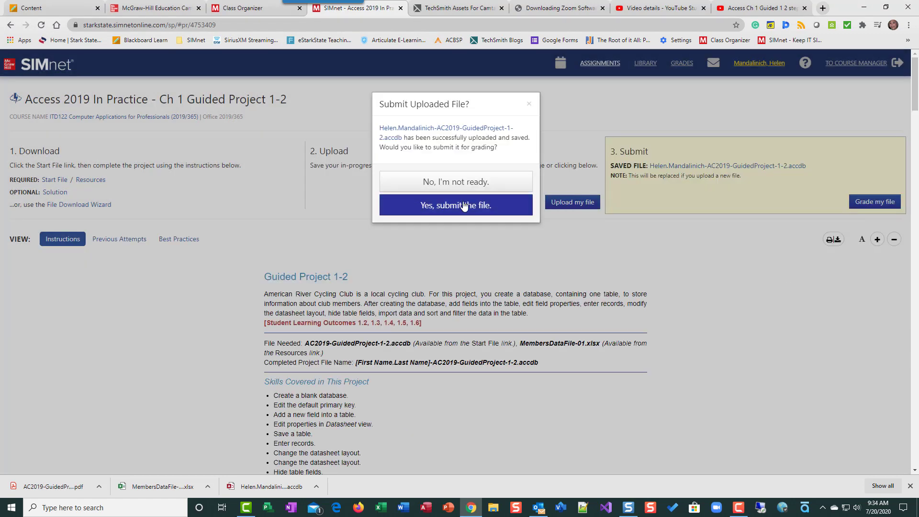